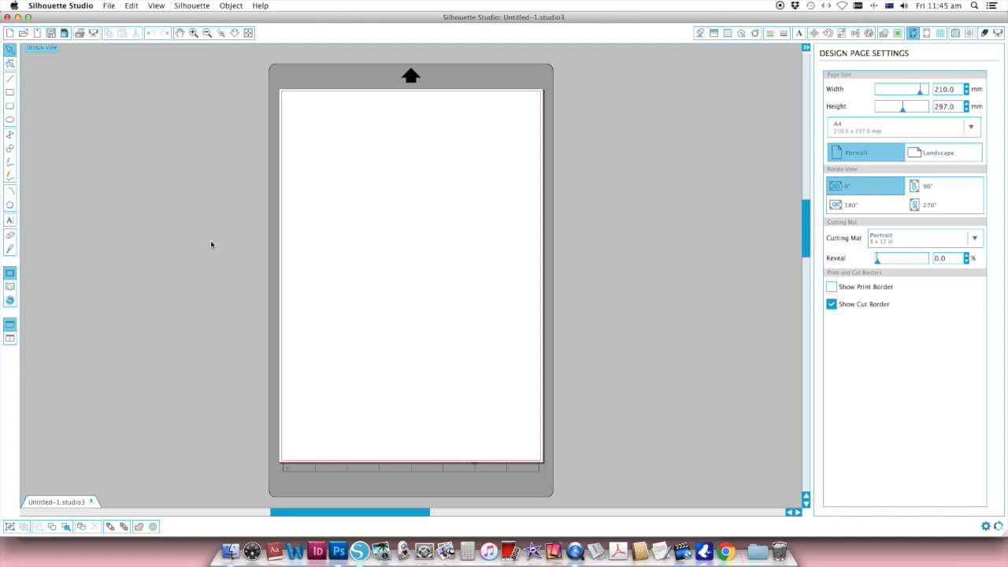
Check the A4 page size and Portrait 8 x 12 in cutting mat options, and set the mat reveal to 50.1%.
left_click(850, 128)
left_click(850, 128)
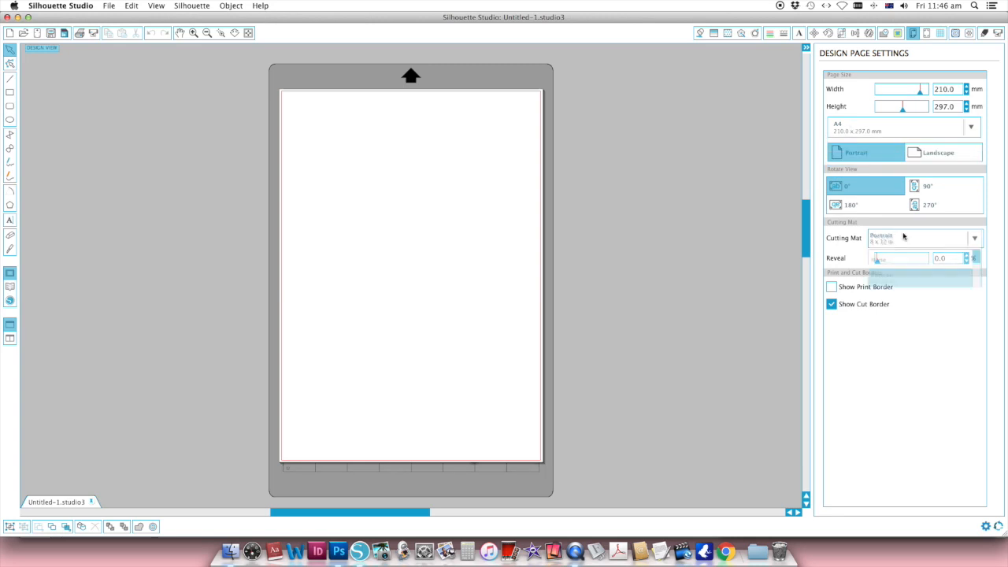
left_click(902, 237)
left_click(903, 240)
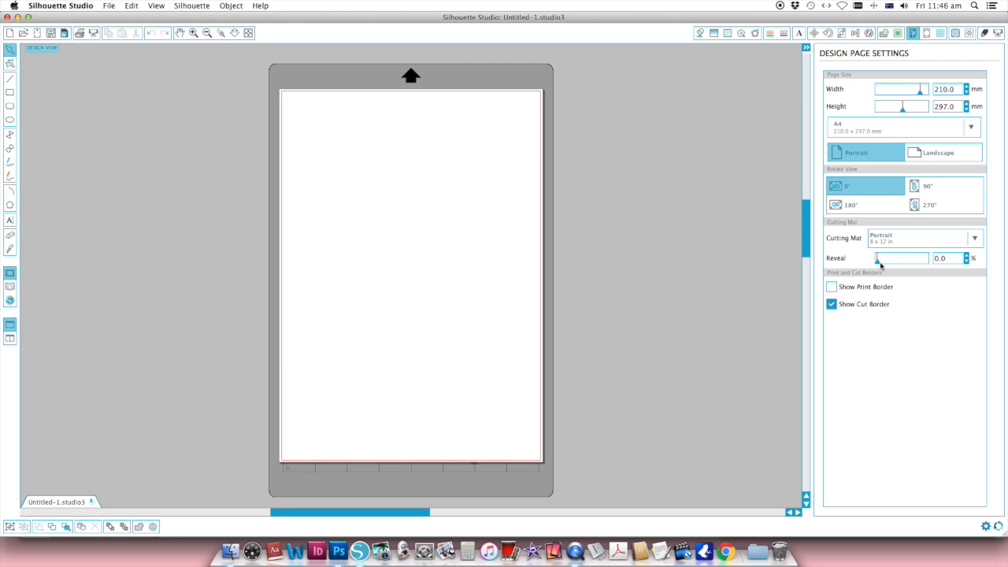
left_click_drag(879, 264, 903, 265)
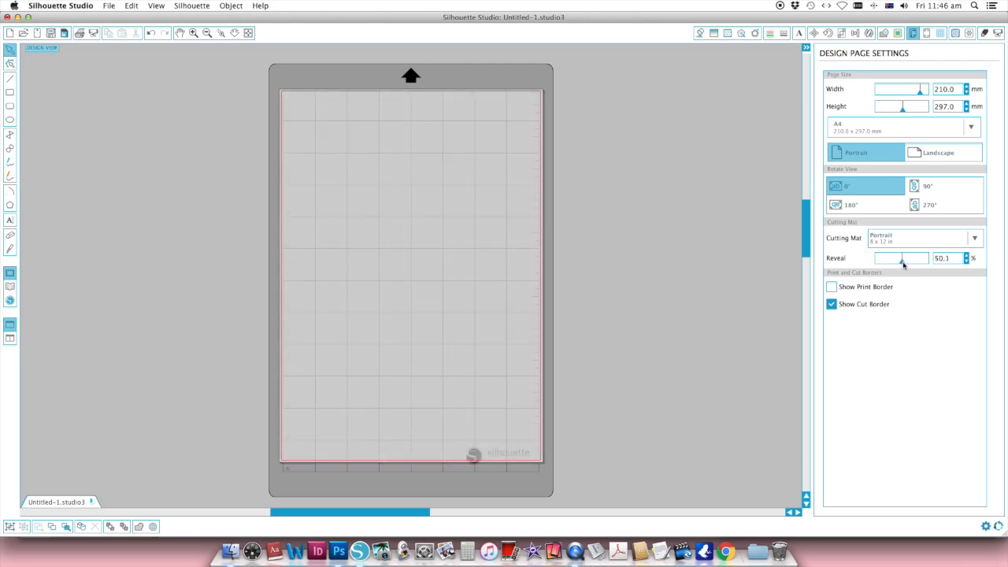
Turn on Type 1 registration marks (CAMEO, Portrait, Curio) and capture a screenshot of the full page area.
left_click(926, 33)
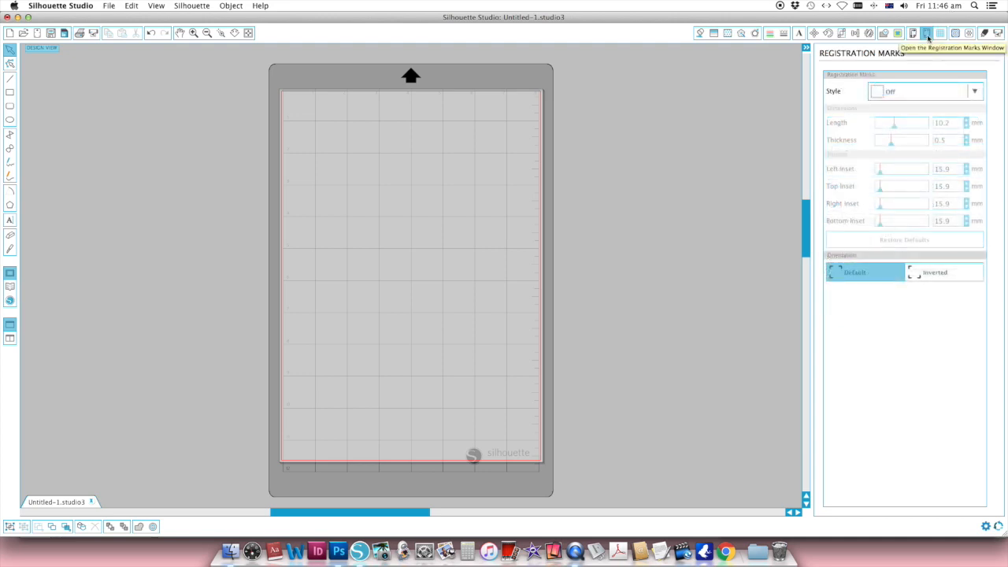
left_click(908, 93)
left_click(898, 134)
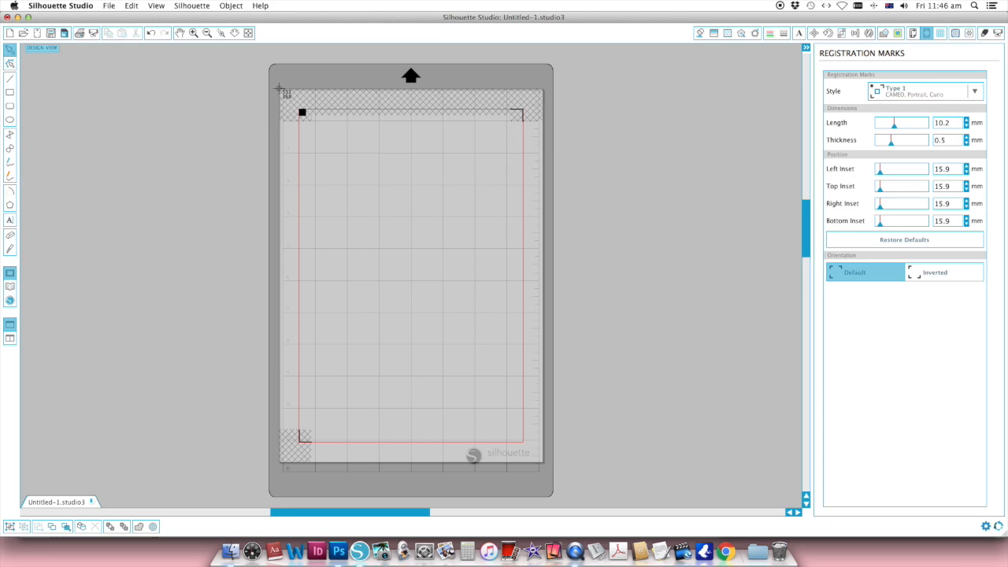
left_click_drag(277, 88, 543, 465)
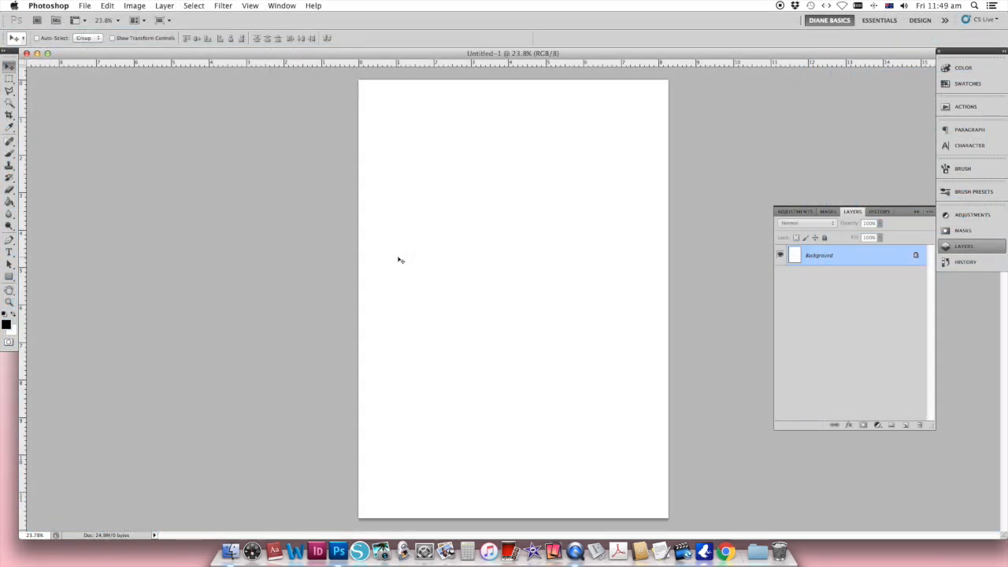
In Photoshop, place the registration-mark screenshot from the Desktop in the blank document and scale it to cover the whole page.
left_click(87, 5)
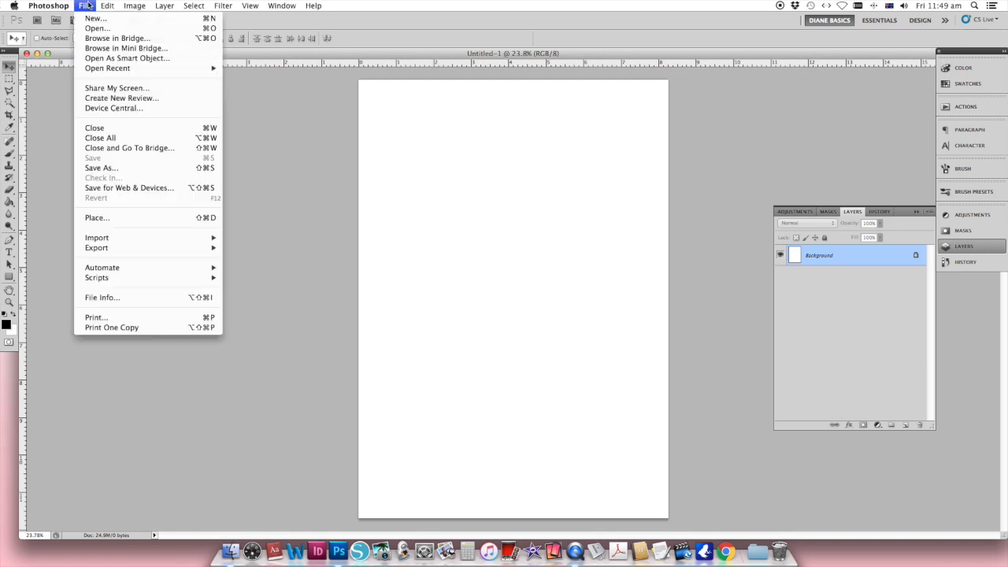
left_click(118, 217)
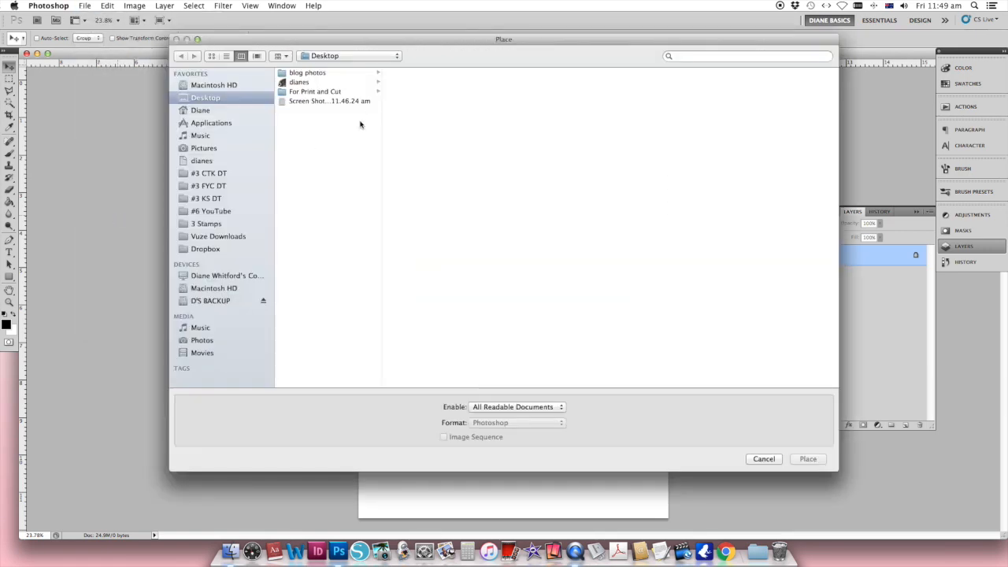
double_click(344, 102)
left_click_drag(420, 209, 403, 174)
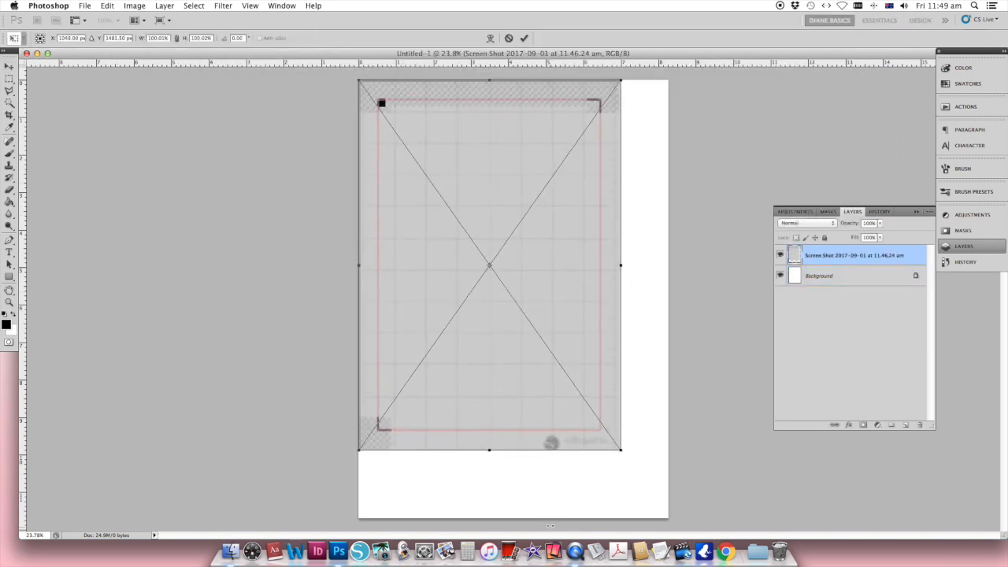
left_click_drag(625, 452, 667, 521)
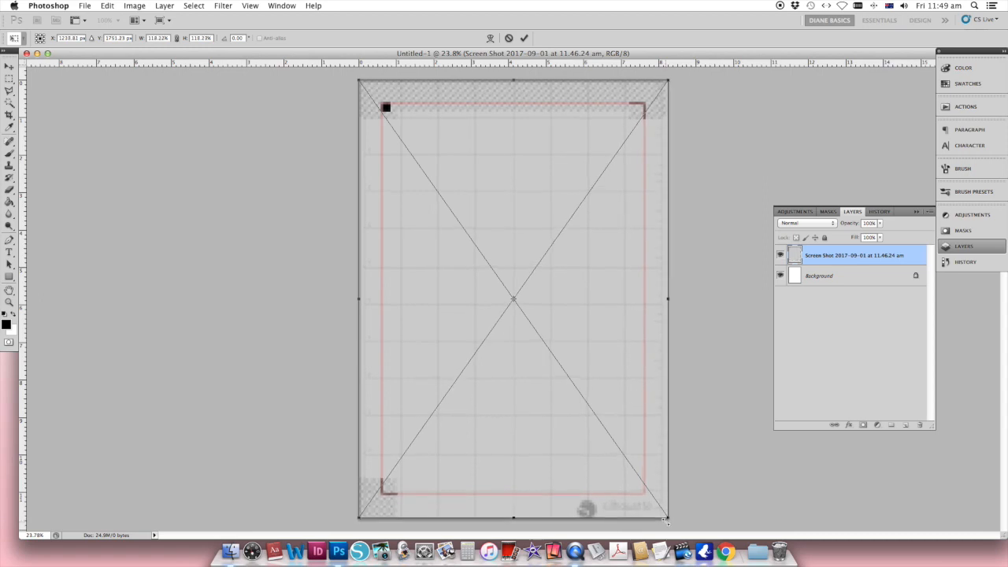
key("Return")
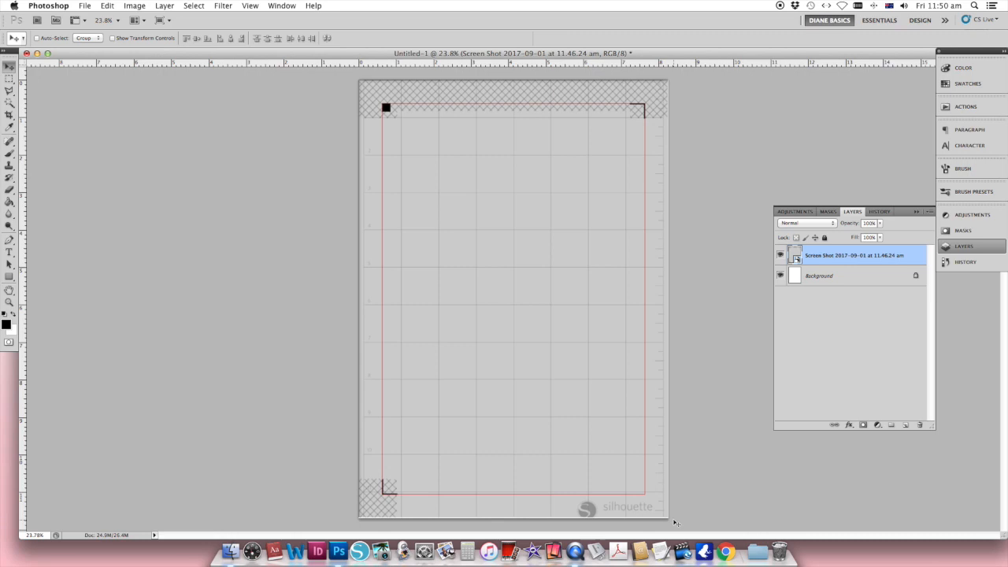
Place all the PNG files from the For Print and Cut folder onto the page, accepting each placement.
left_click(230, 551)
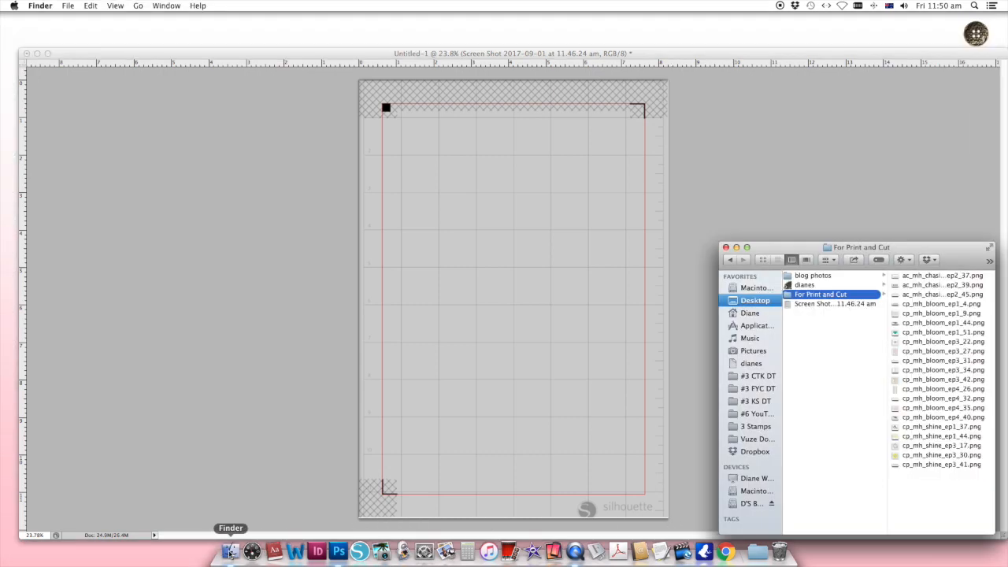
left_click(929, 277)
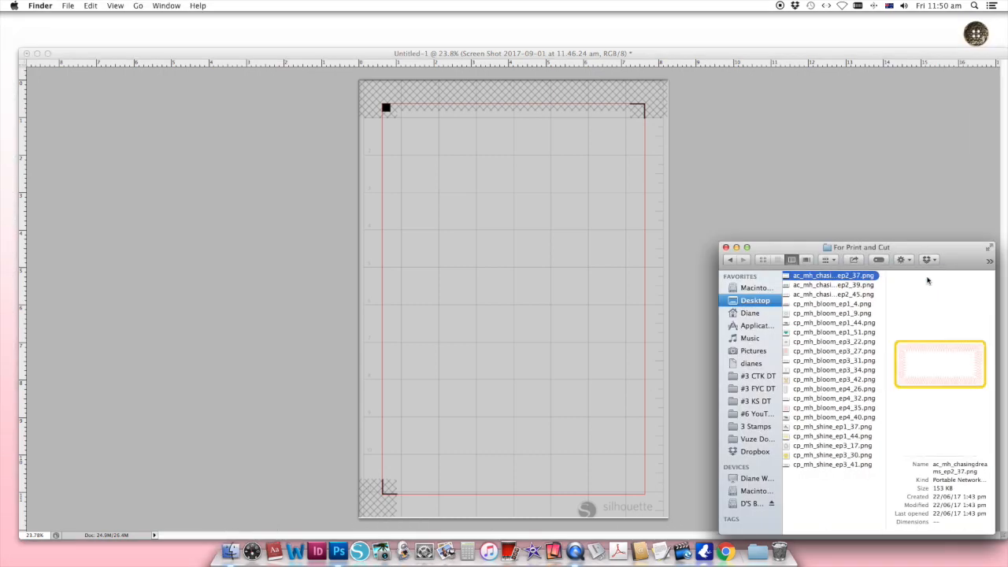
left_click(840, 464, "shift")
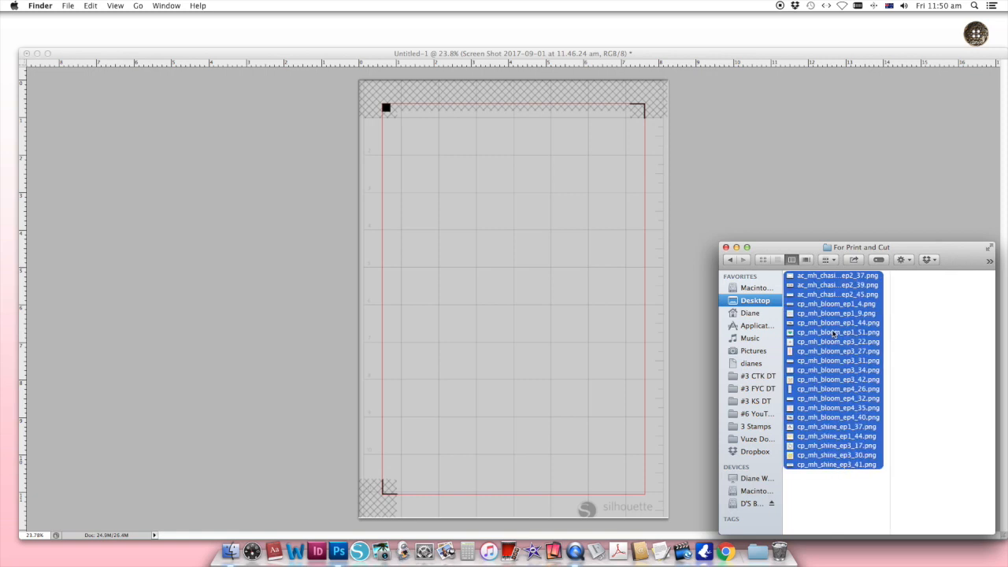
left_click_drag(833, 327, 538, 307)
key("Return")
key("Return")
key("Return")
key("Return")
key("Return")
key("Return")
key("Return")
key("Return")
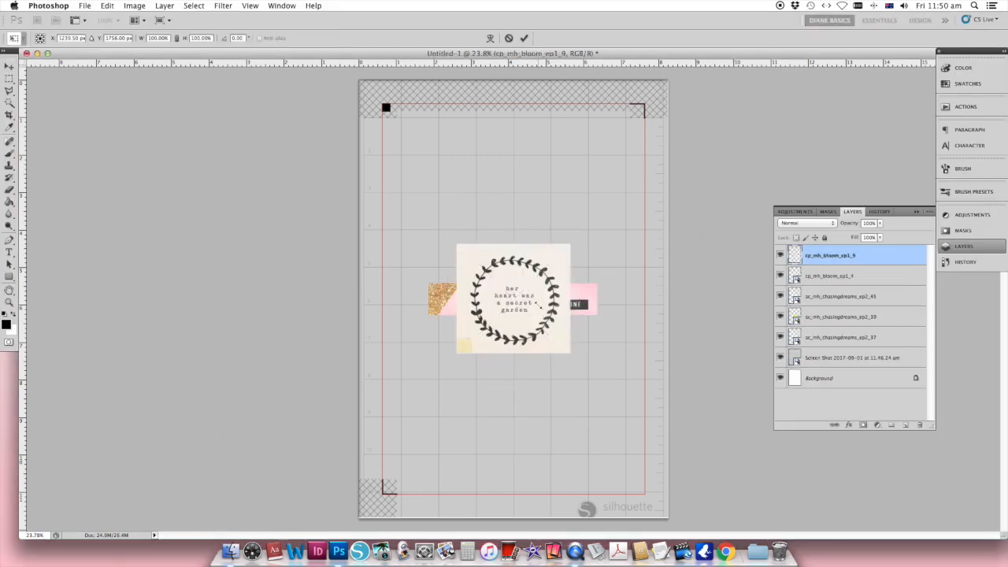
key("Return")
key("Return")
key("Return")
key("Return")
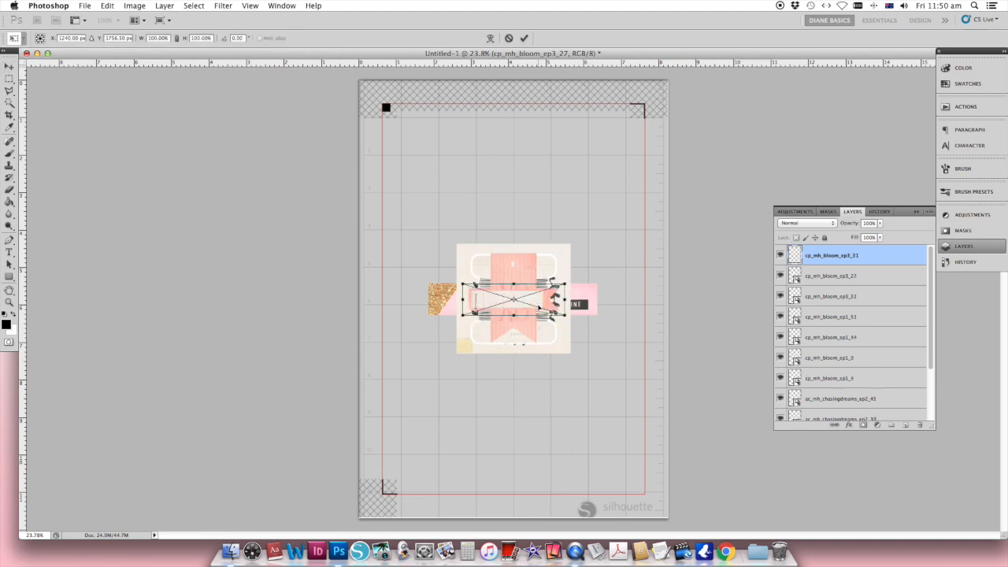
key("Return")
key("Return")
key("Return")
key("Return")
key("Return")
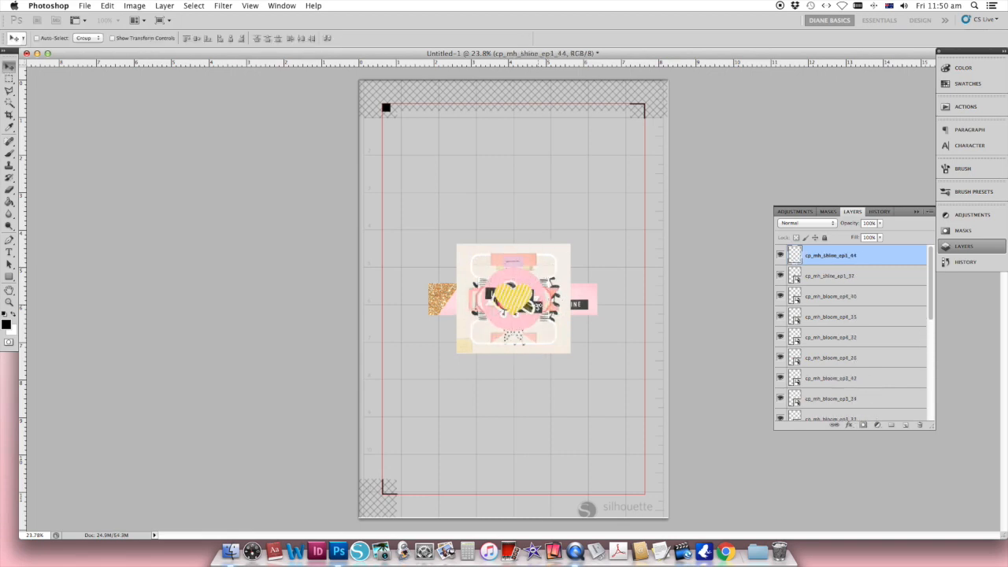
key("Return")
key("Return")
key("Return")
key("Return")
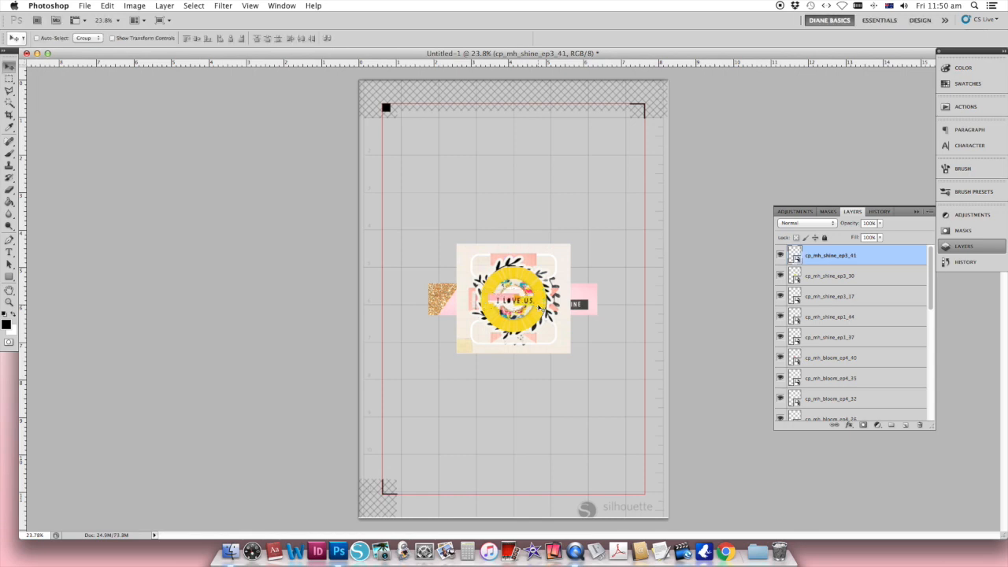
Move the "I LOVE US." strip to the page's lower-left area inside the cut border and enlarge it.
left_click_drag(532, 312, 473, 484)
key("super+t")
key("Return")
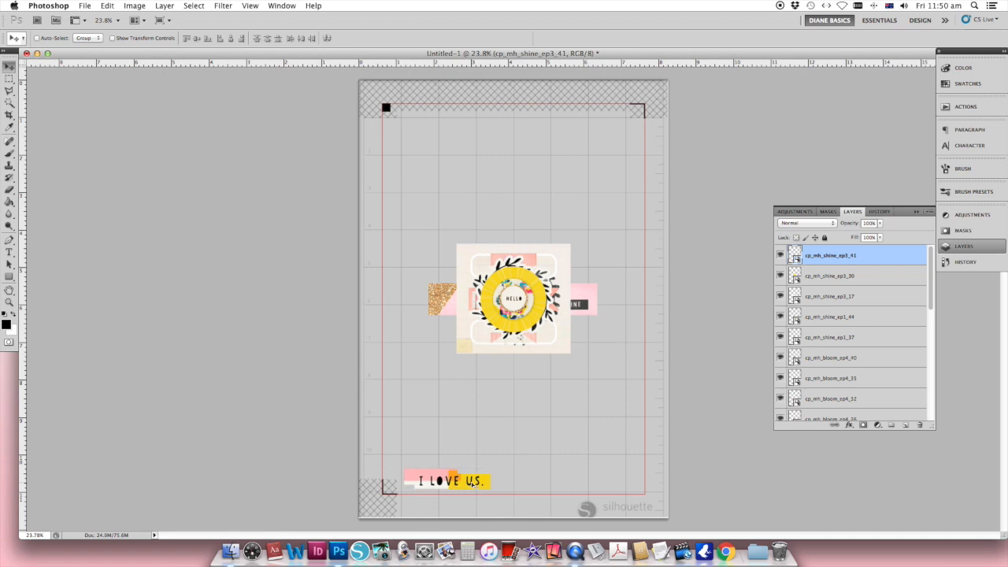
Move the yellow HELLO badge into the cut area's lower-right corner and the "hello lovely" wreath beside it.
right_click(517, 308)
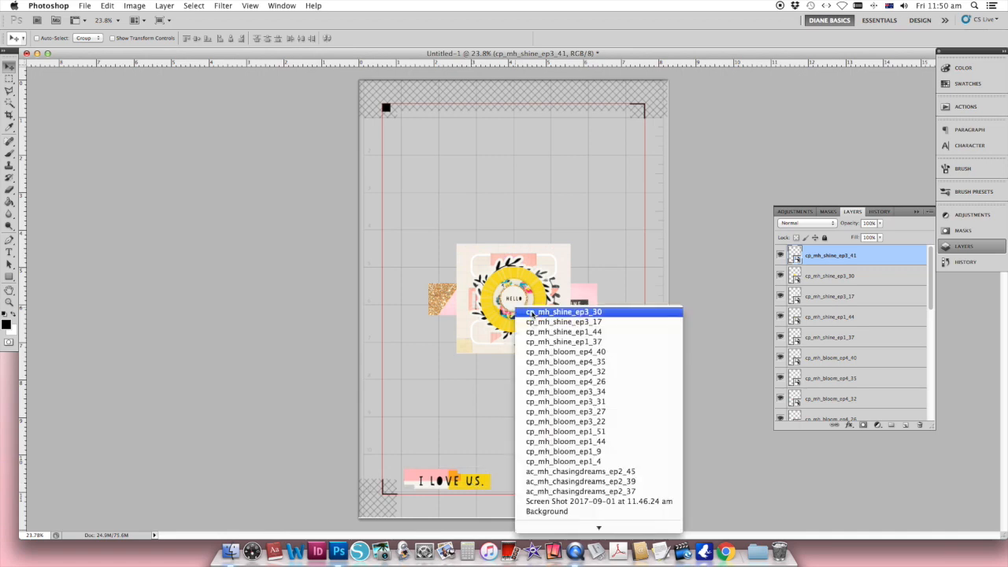
left_click(531, 312)
left_click_drag(521, 307, 614, 466)
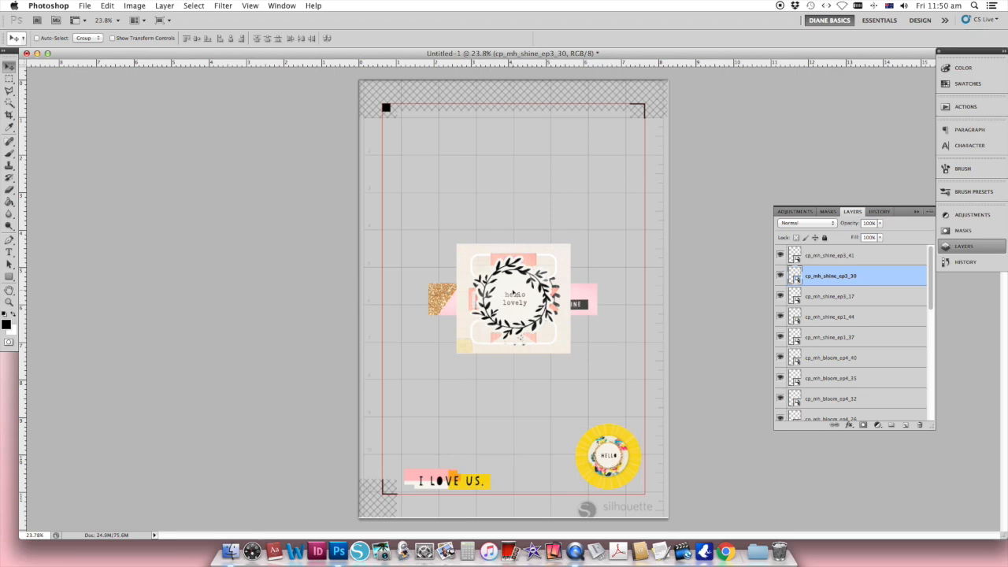
right_click(512, 292)
left_click(543, 295)
left_click_drag(518, 298, 531, 446)
Move the striped yellow heart above the "I LOVE US." strip and place the bird between the heart and the wreath.
right_click(511, 301)
left_click(531, 304)
left_click_drag(521, 300, 410, 444)
right_click(497, 297)
left_click(522, 305)
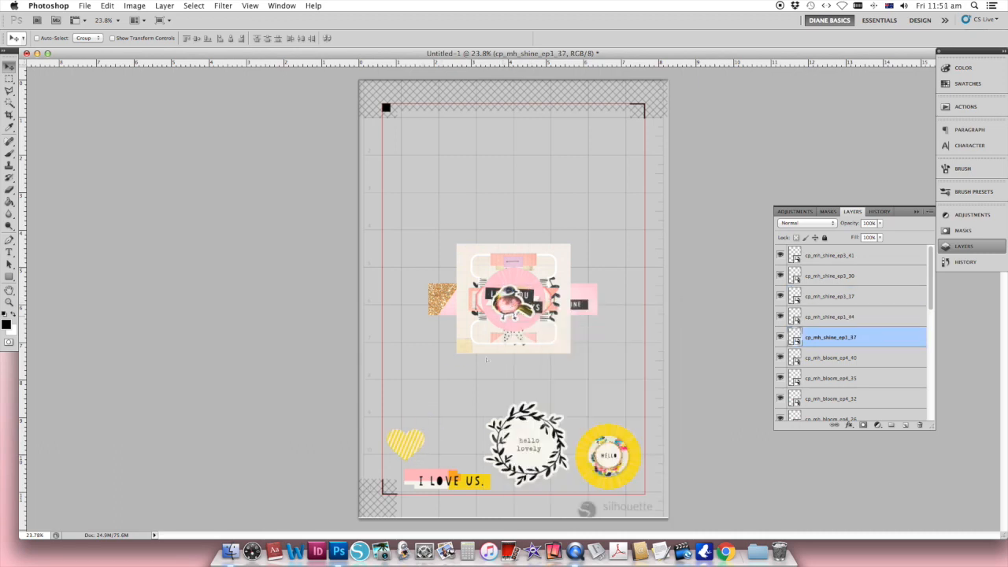
left_click_drag(516, 300, 453, 442)
Move the "her heart was a secret garden" square to the upper-left corner of the cut area.
right_click(564, 278)
left_click(570, 280)
left_click_drag(567, 282, 500, 160)
Move the thread spool label below the "secret garden" square at the left cut border and scale it down.
right_click(545, 333)
left_click(557, 338)
left_click_drag(546, 336, 457, 307)
key("super+t")
key("Return")
Move the "LOVE YOU ALWAYS" label above the yellow HELLO badge and enlarge it.
right_click(520, 304)
left_click(532, 309)
left_click_drag(519, 309, 617, 416)
key("super+t")
left_click_drag(580, 387, 534, 355)
key("Return")
Move the yellow-bordered frame label to the left cut border, below the thread spool.
right_click(532, 310)
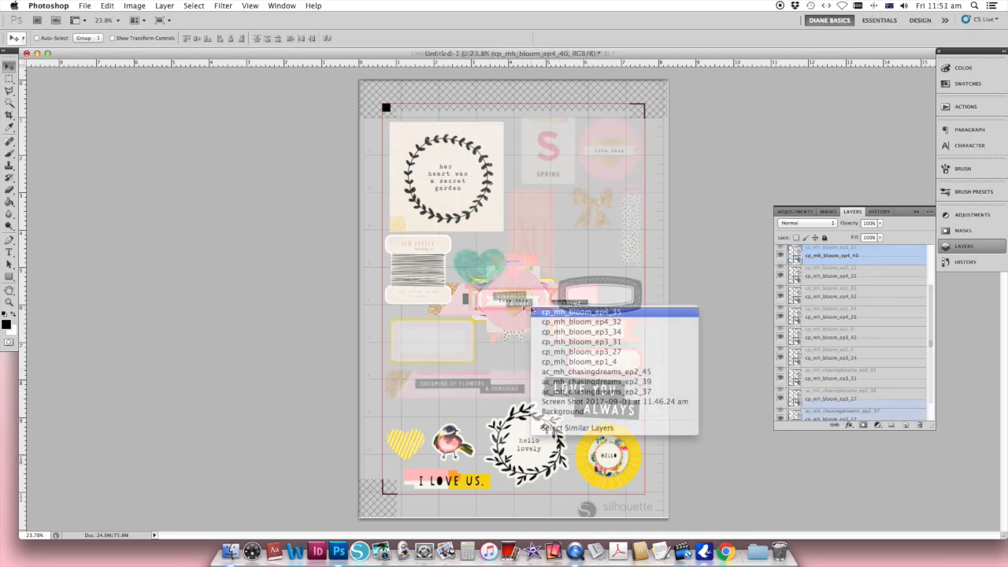
left_click(543, 315)
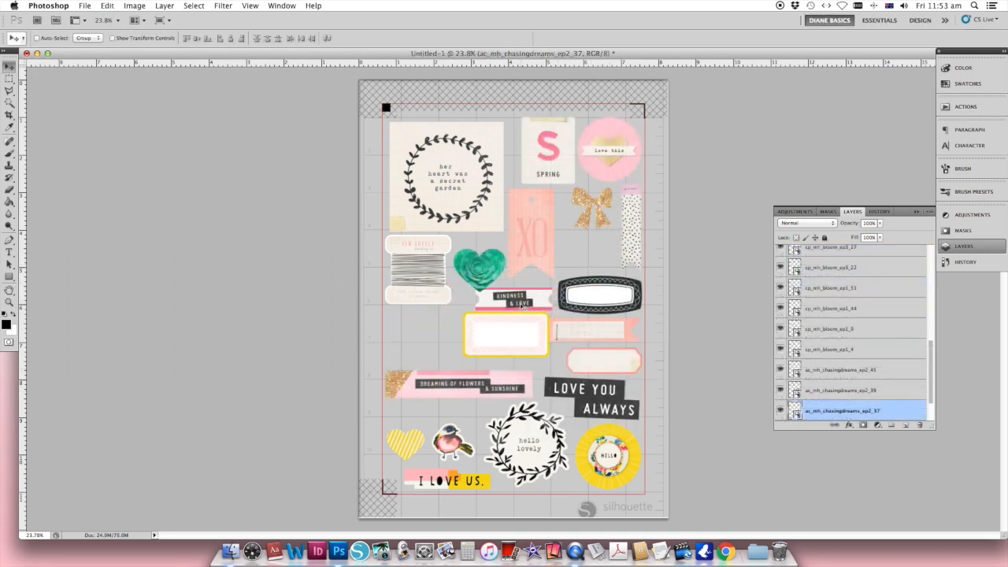
left_click_drag(516, 334, 443, 339)
Move the "KINDNESS & LOVE" label below the glitter bow and scale it to 145.30%.
right_click(518, 304)
left_click(537, 308)
left_click_drag(518, 304, 547, 239)
key("super+r")
key("super+t")
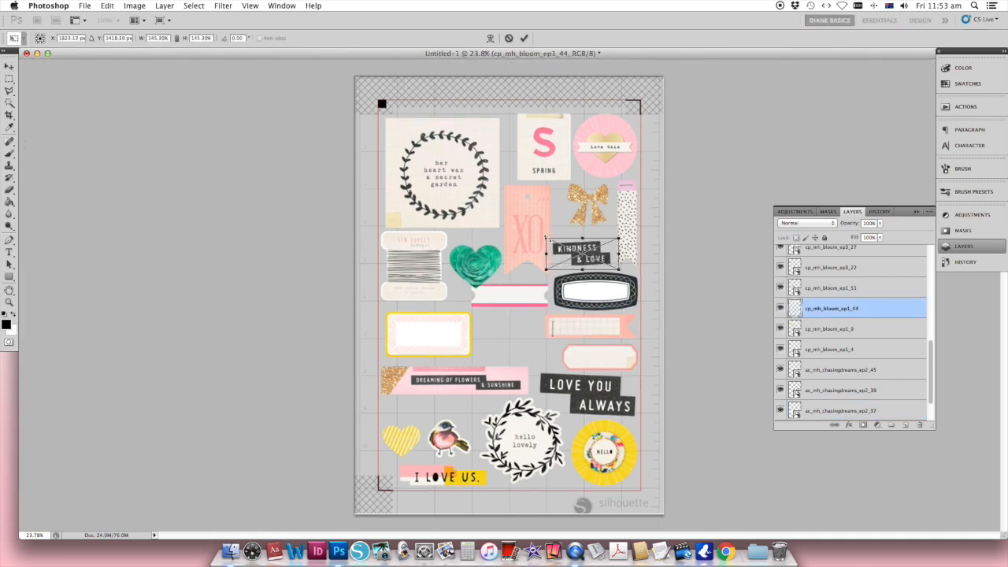
key("Return")
Rotate the pink-edged ticket strip a quarter turn to vertical and position it below the XO banner.
right_click(511, 298)
left_click(543, 296)
key("super+t")
left_click_drag(556, 278, 529, 343)
key("Return")
left_click_drag(514, 300, 533, 322)
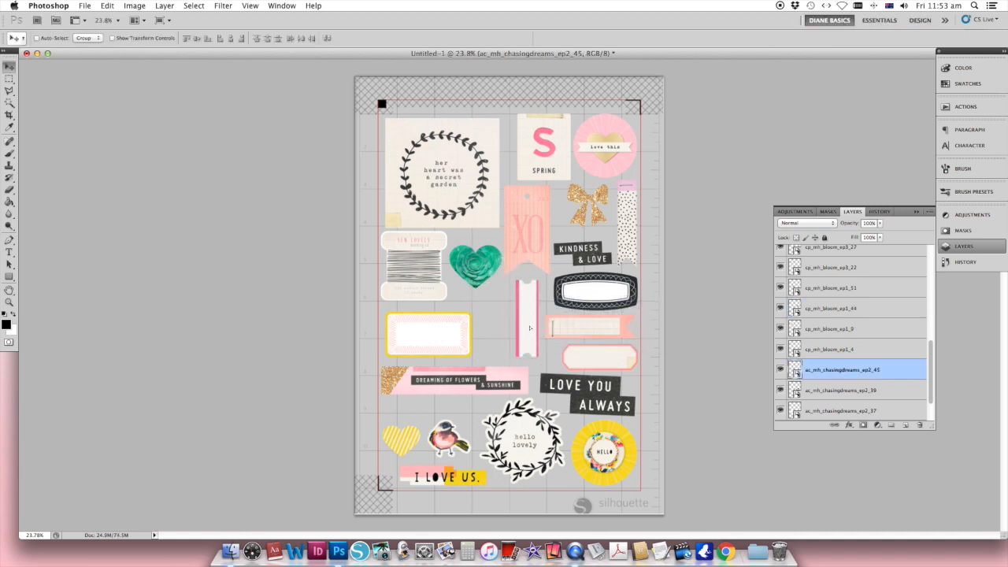
Duplicate the cp_mh_bloom_ep4_32 layer, the small pink-outlined label, within the same document.
right_click(591, 361)
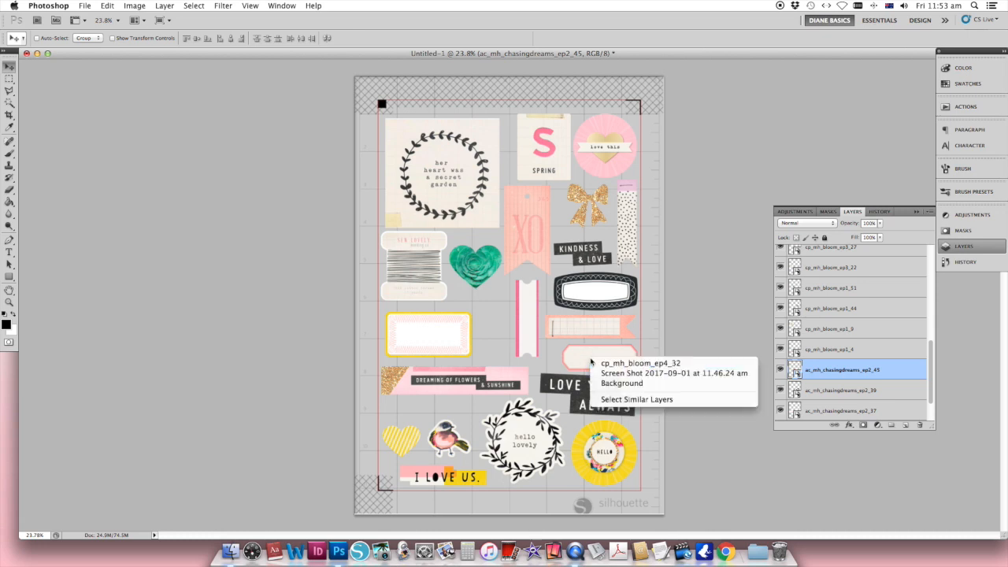
left_click(740, 361)
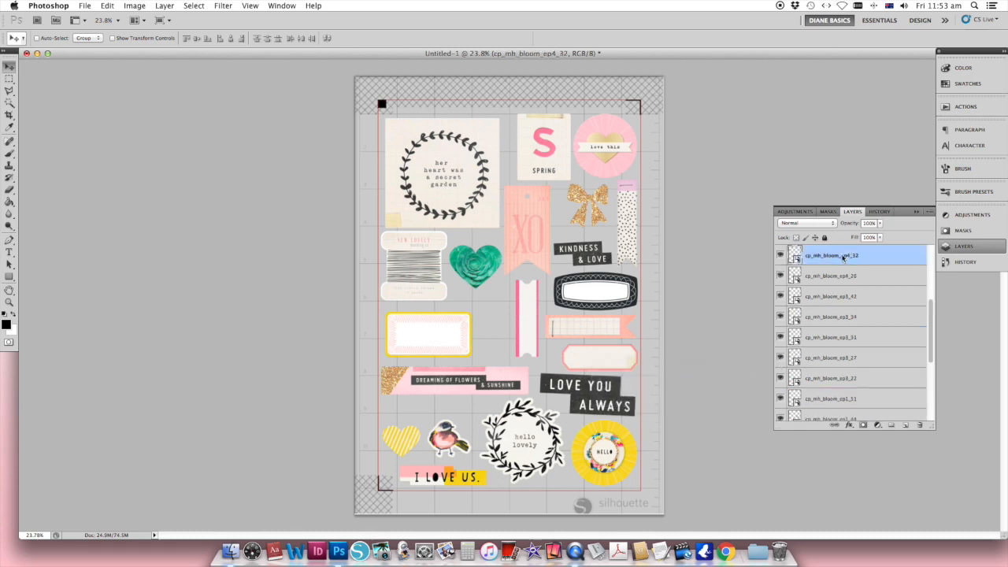
right_click(843, 257)
left_click(883, 285)
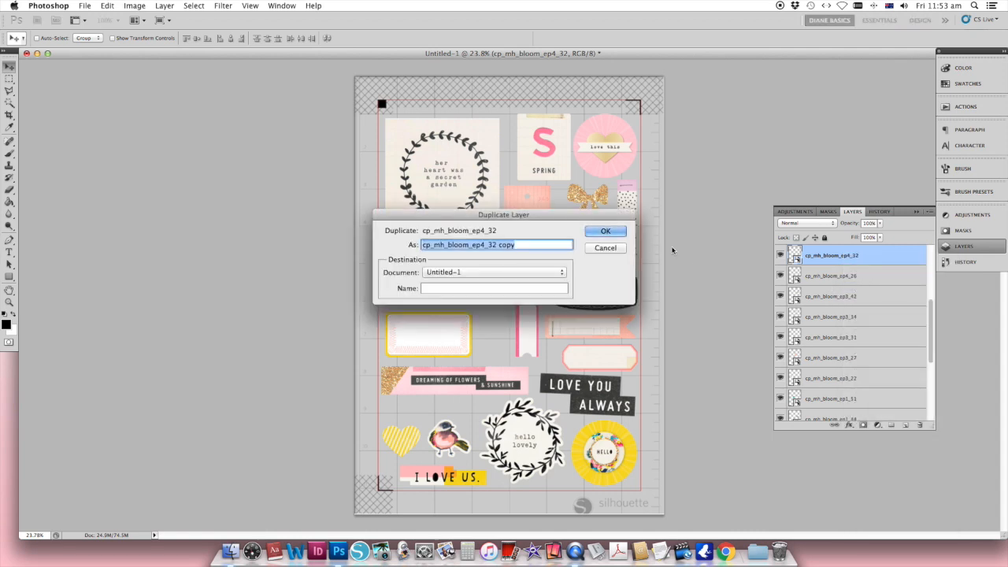
left_click(604, 232)
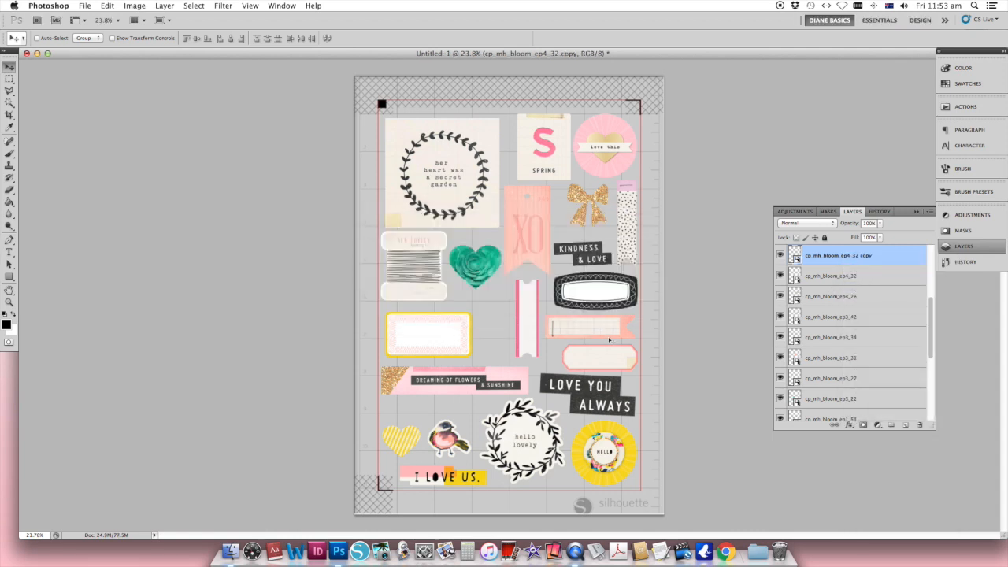
Rotate the copied pink-outlined label to vertical and fit it between the yellow-bordered frame and the ticket strip.
left_click_drag(604, 362, 506, 326)
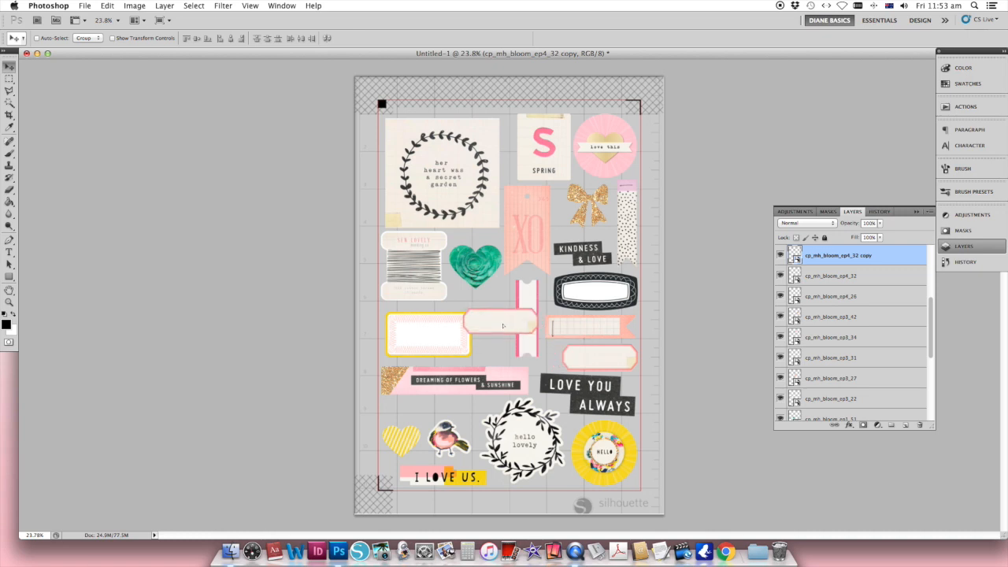
left_click(134, 5)
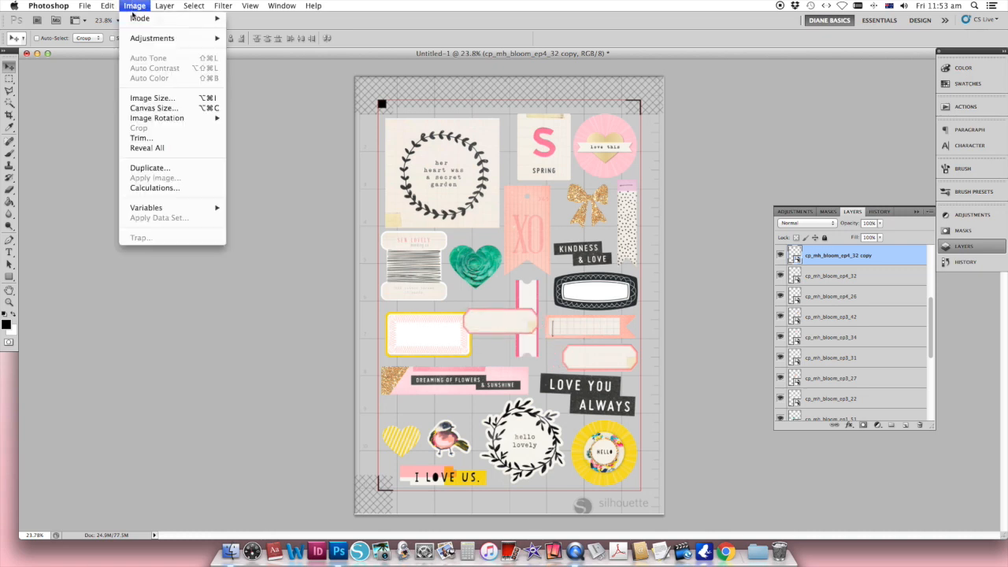
mouse_move(111, 6)
mouse_move(144, 238)
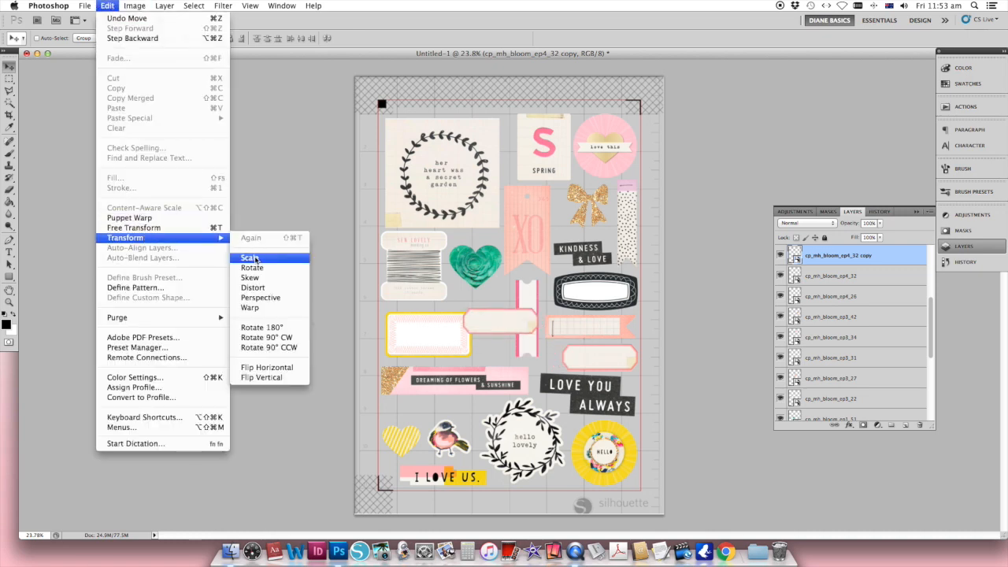
left_click(250, 258)
left_click_drag(550, 299, 499, 328)
key("Return")
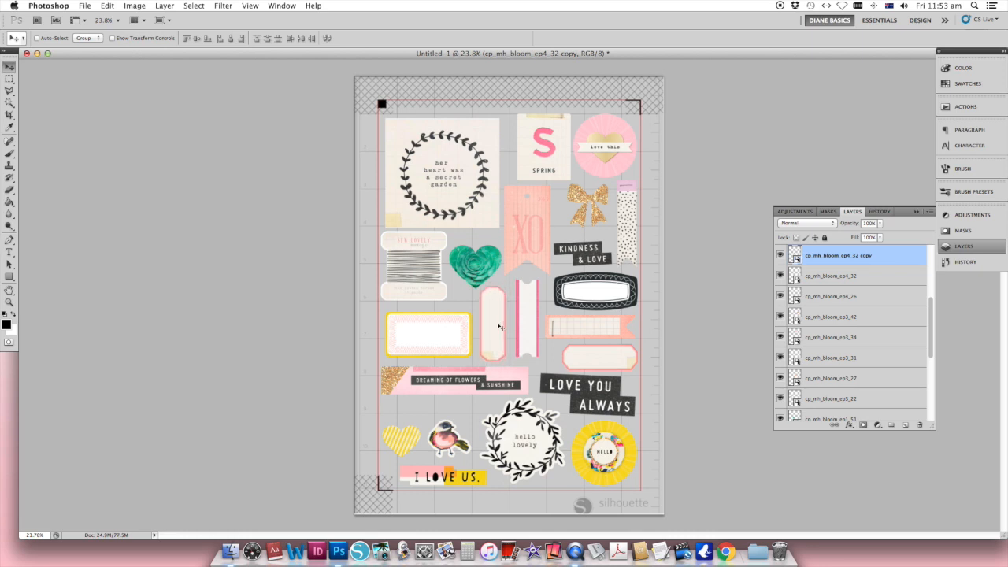
Nudge the "hello lovely" wreath and the thread spool card slightly down from their neighbouring embellishments.
right_click(507, 430)
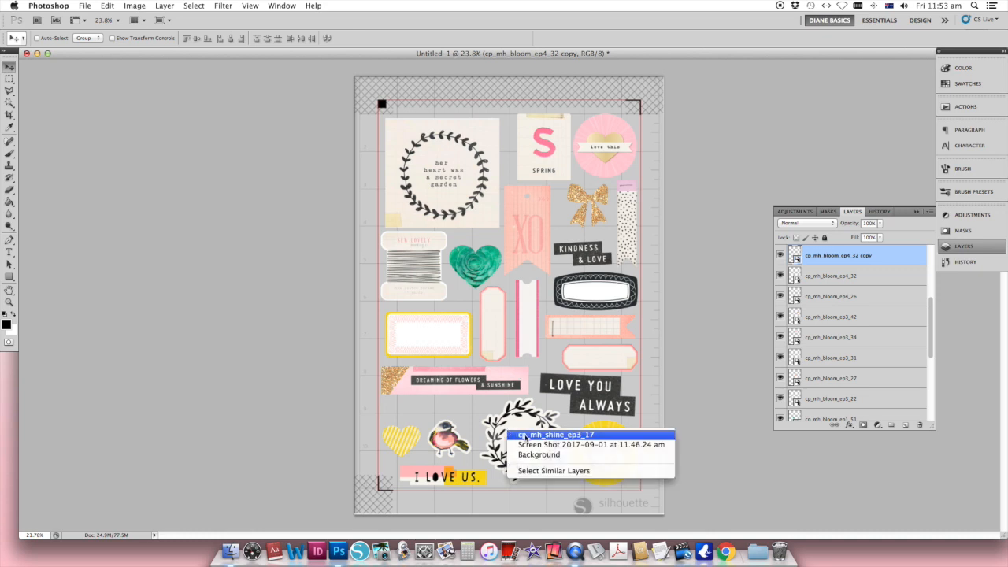
left_click(526, 436)
left_click_drag(526, 436, 526, 438)
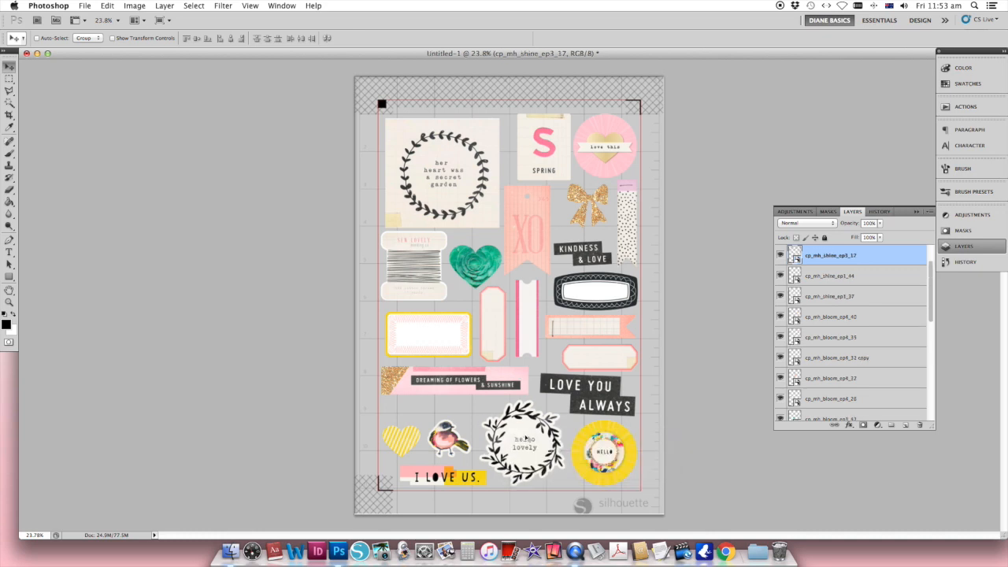
right_click(406, 289)
left_click(417, 290)
left_click_drag(418, 287, 418, 290)
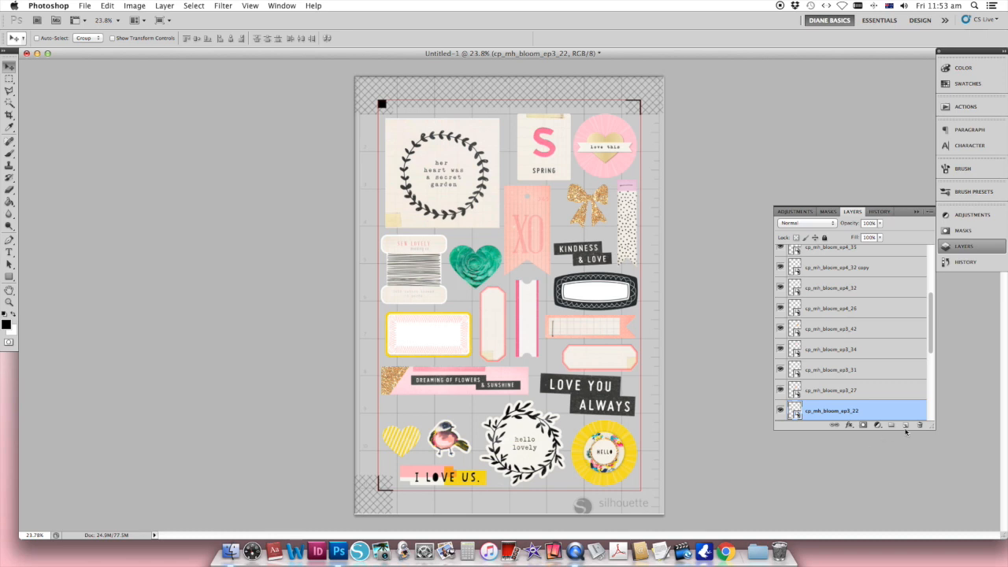
Merge all the embellishment layers above the screenshot layer into a single layer.
left_click_drag(932, 307, 936, 242)
left_click(855, 259)
scroll(859, 347, "down", 10)
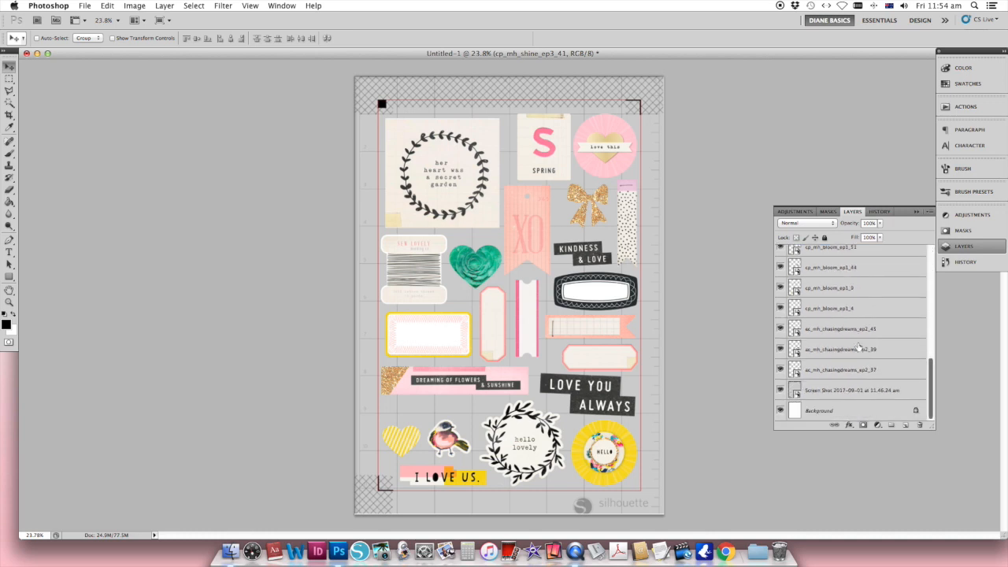
left_click(847, 369, "shift")
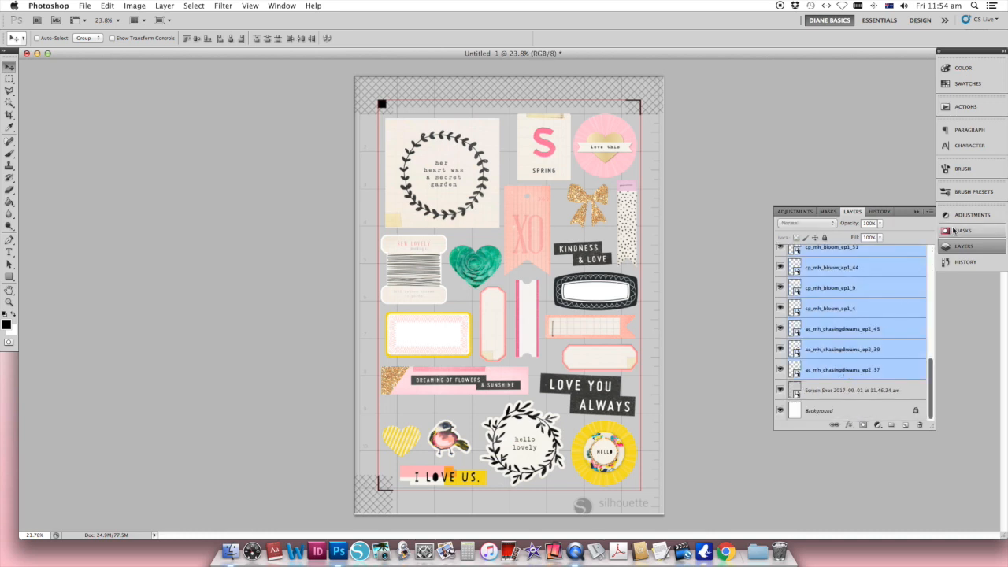
left_click(931, 216)
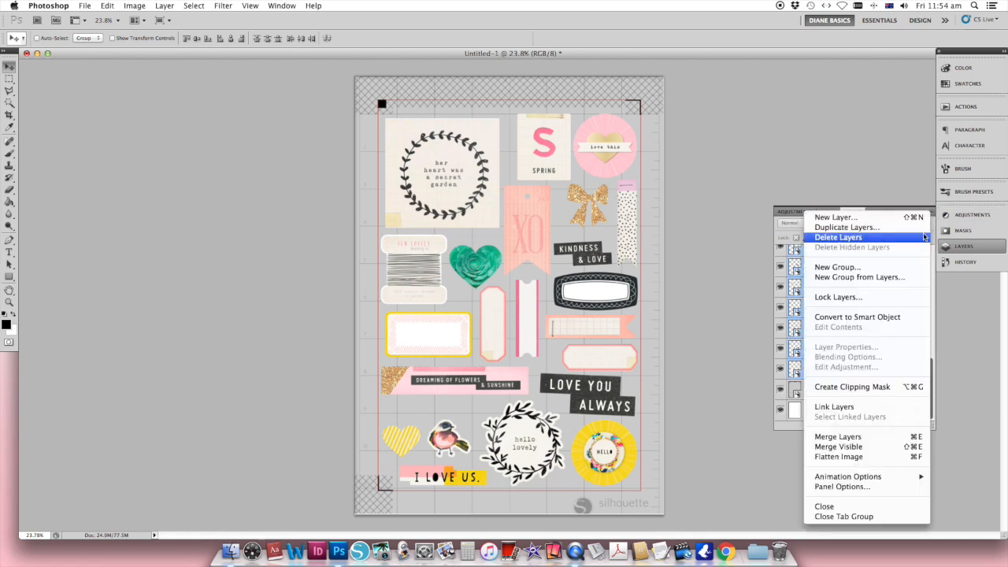
left_click(831, 437)
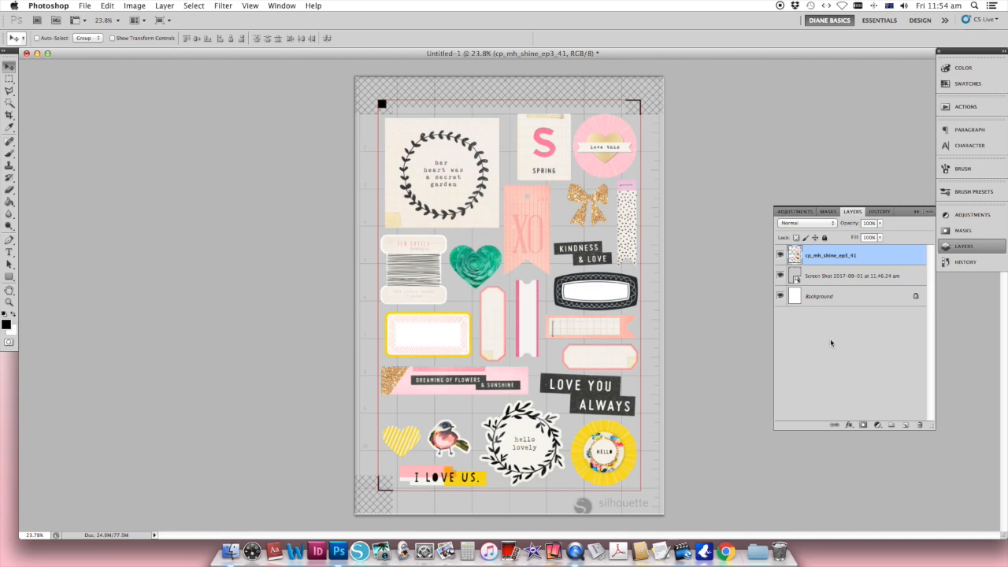
Hide the registration-mark screenshot layer and make the merged embellishment layer active.
left_click(818, 276)
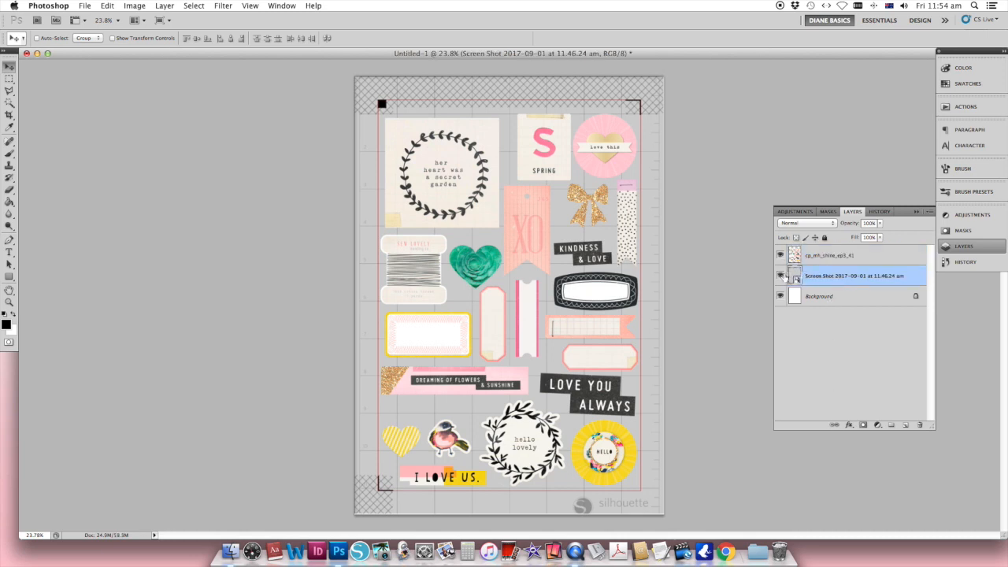
left_click(780, 275)
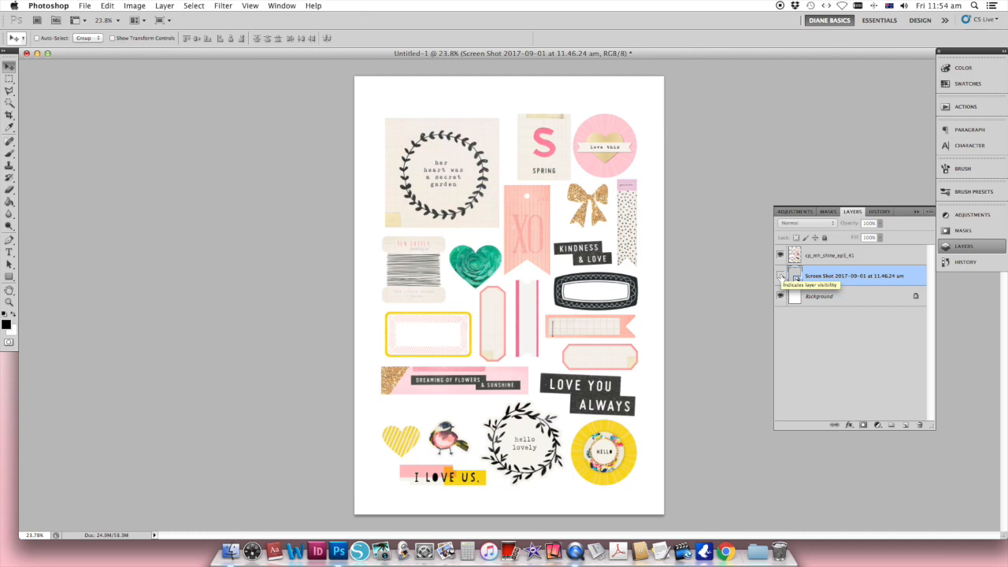
left_click(819, 256)
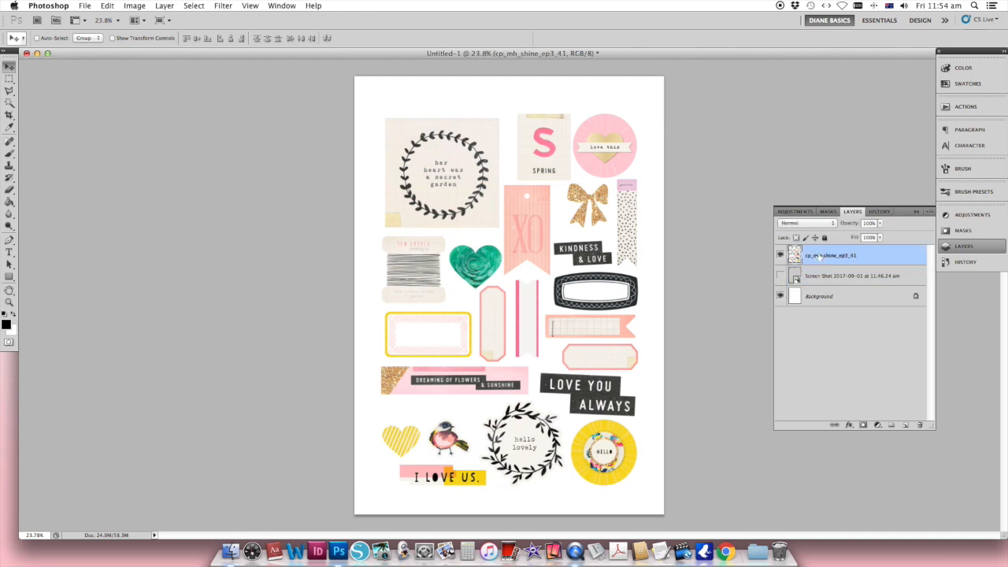
Select the empty area around the embellishments with the Magic Wand and invert the selection.
left_click(9, 104)
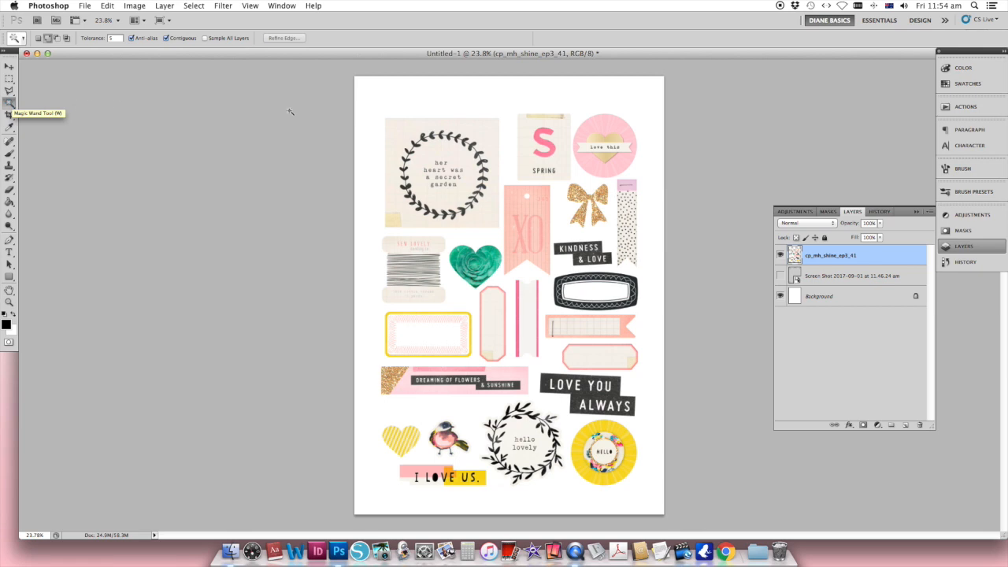
left_click(449, 108)
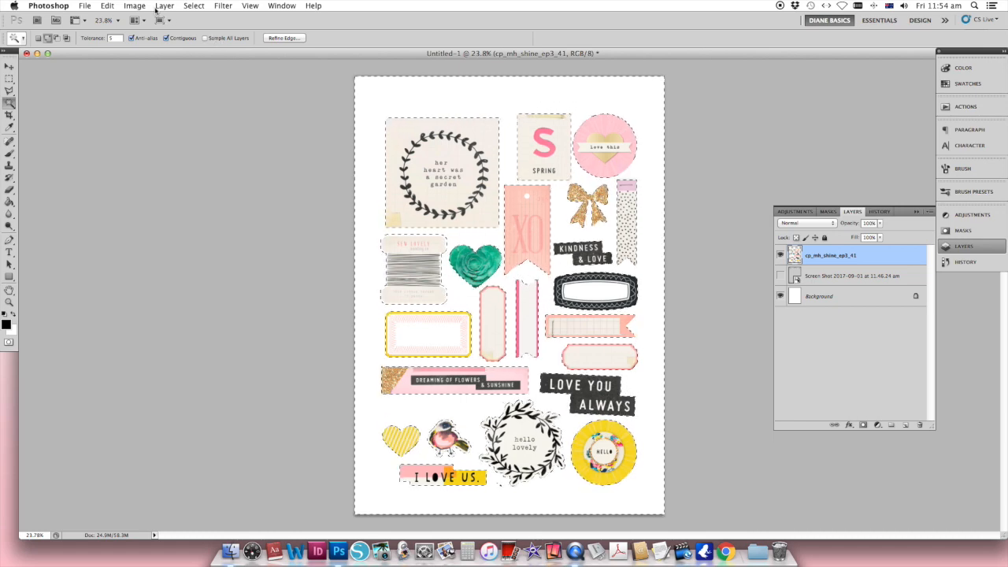
left_click(189, 5)
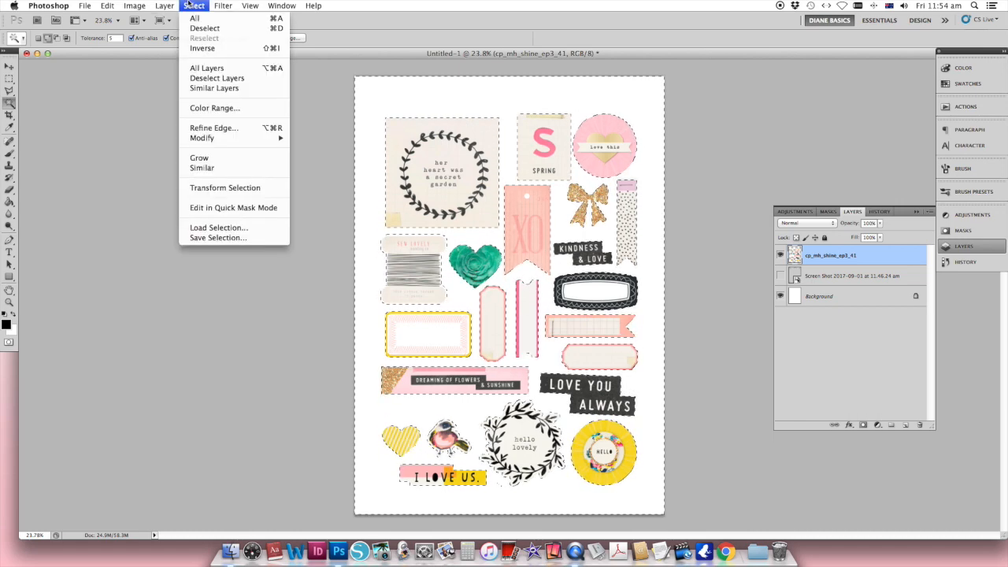
left_click(207, 49)
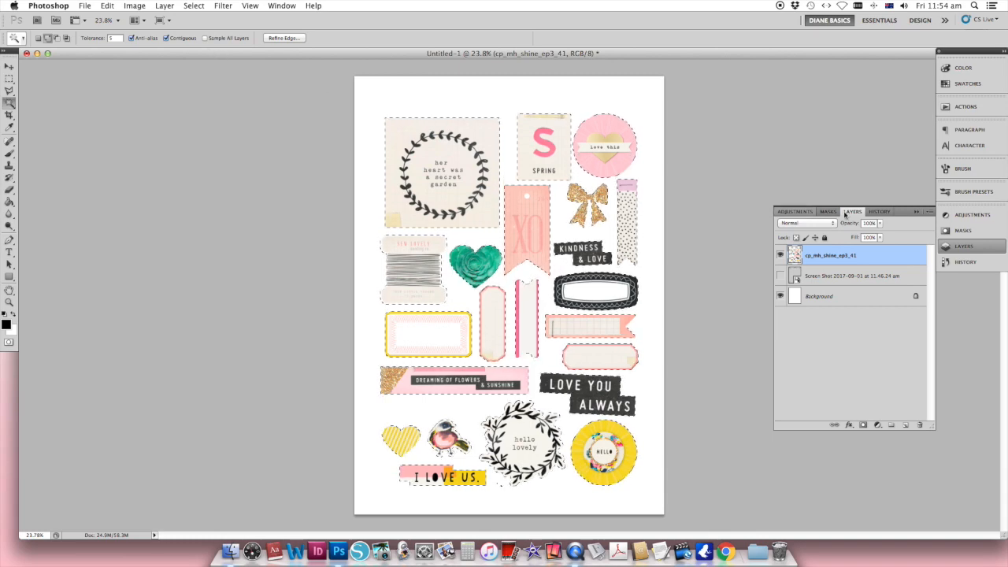
Fill the embellishment selection with black on a new layer and clear the selection.
left_click(926, 212)
left_click(837, 215)
left_click(608, 241)
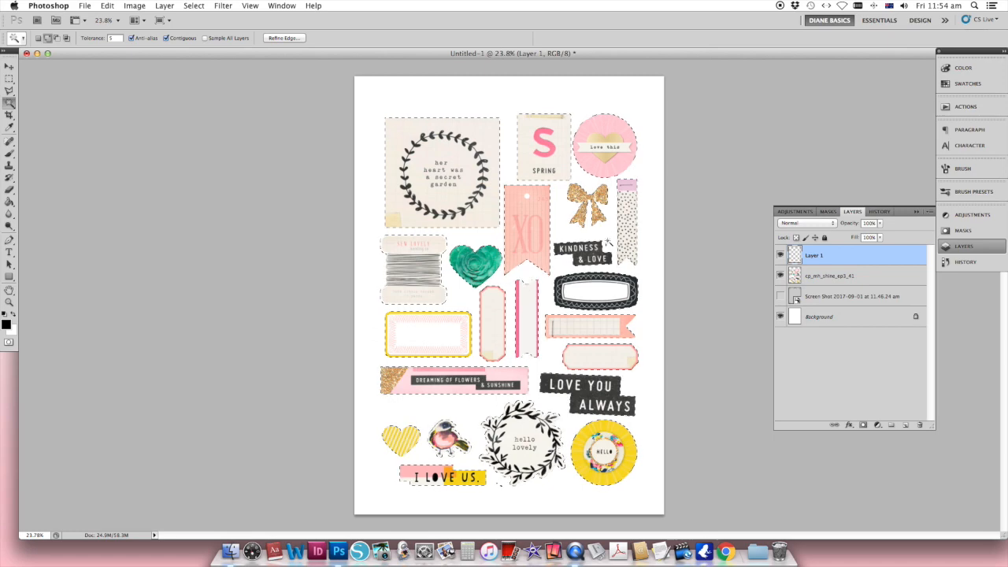
left_click(9, 202)
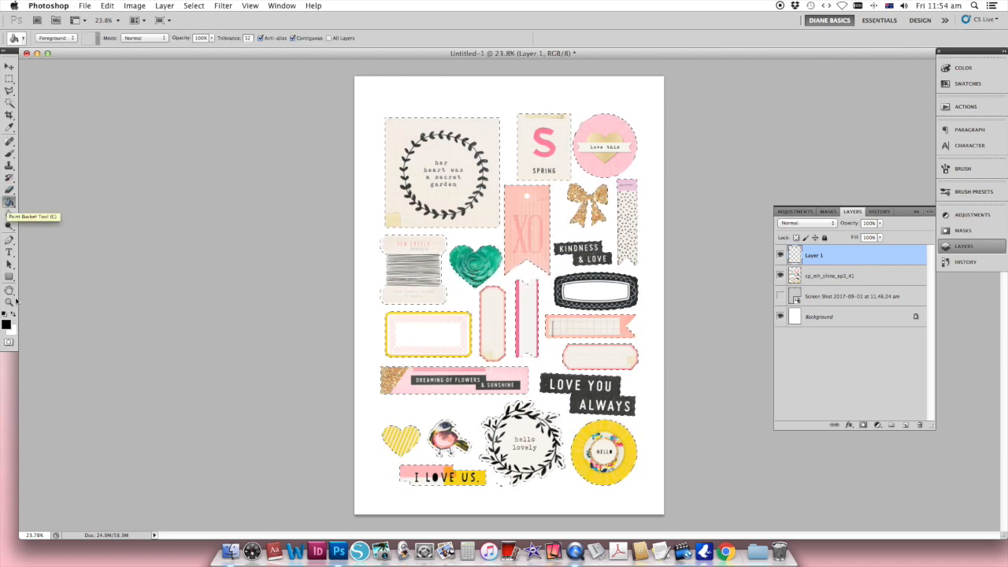
left_click(423, 203)
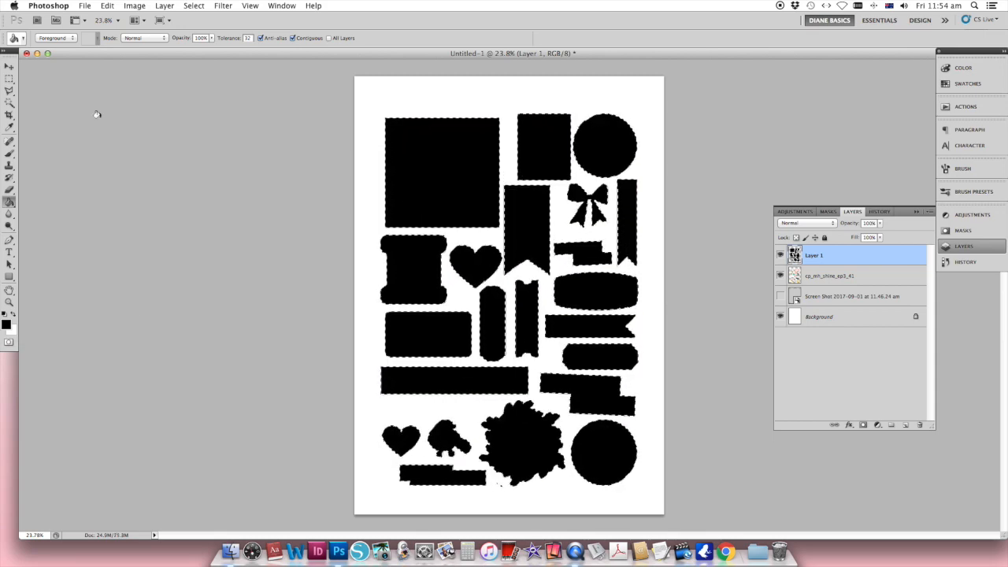
left_click(193, 6)
left_click(201, 28)
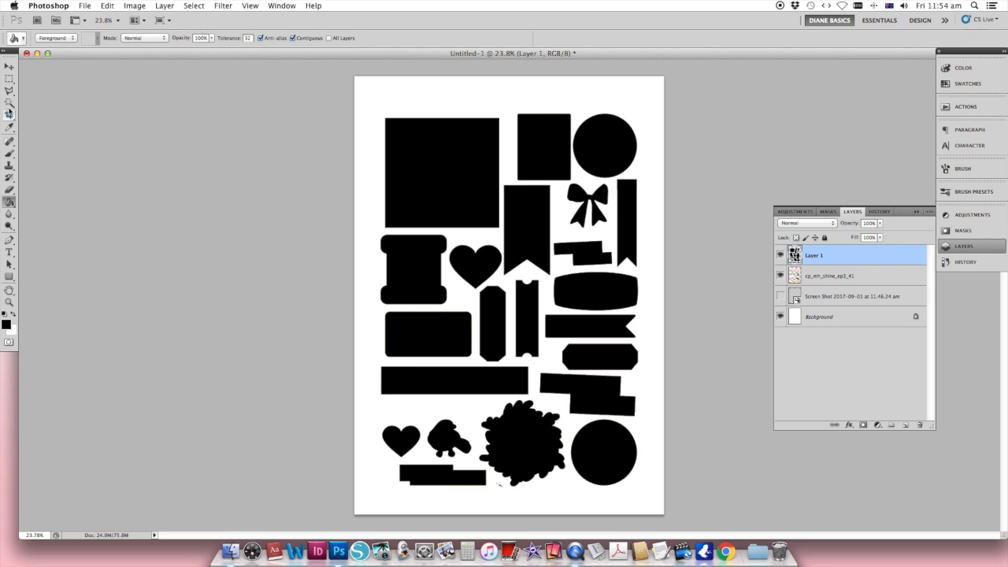
Paint out the stray black specks beside the bottom of the wreath silhouette with a white brush of size 100.
left_click(9, 155)
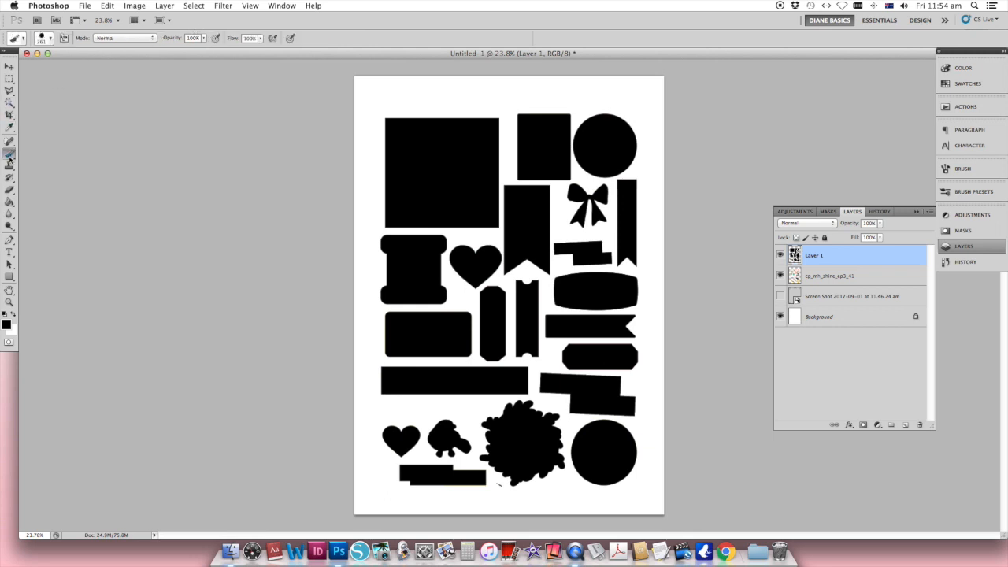
left_click(12, 315)
key("bracketleft")
key("bracketleft")
key("bracketleft")
key("bracketleft")
key("bracketleft")
key("bracketleft")
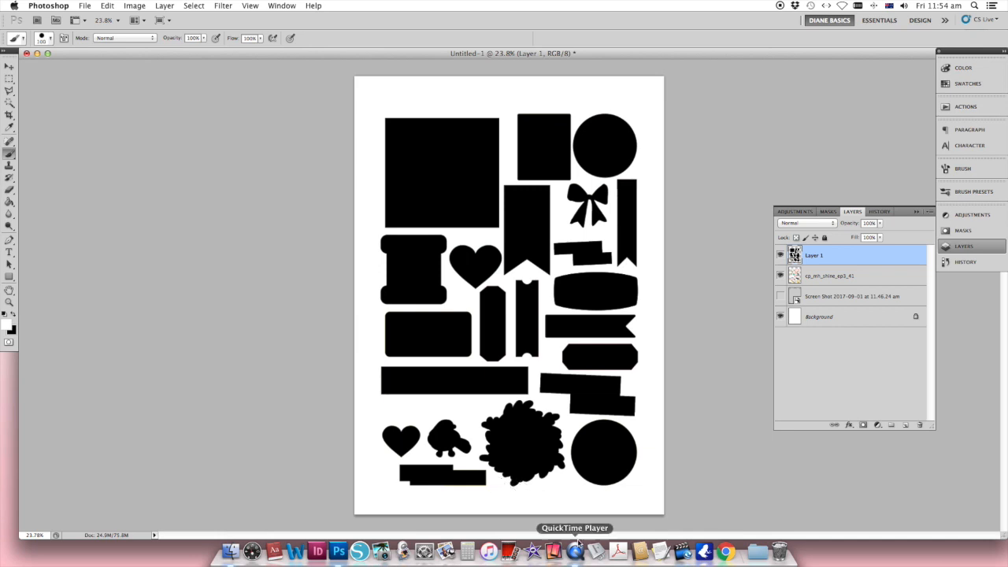
left_click(7, 66)
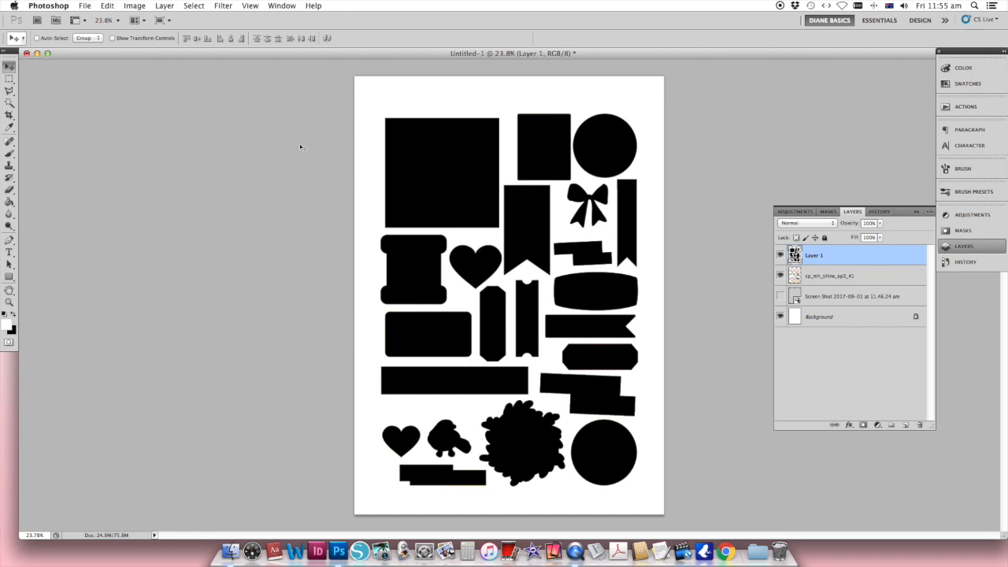
Save the black silhouette page to the Desktop as a JPEG named cut.
left_click(90, 9)
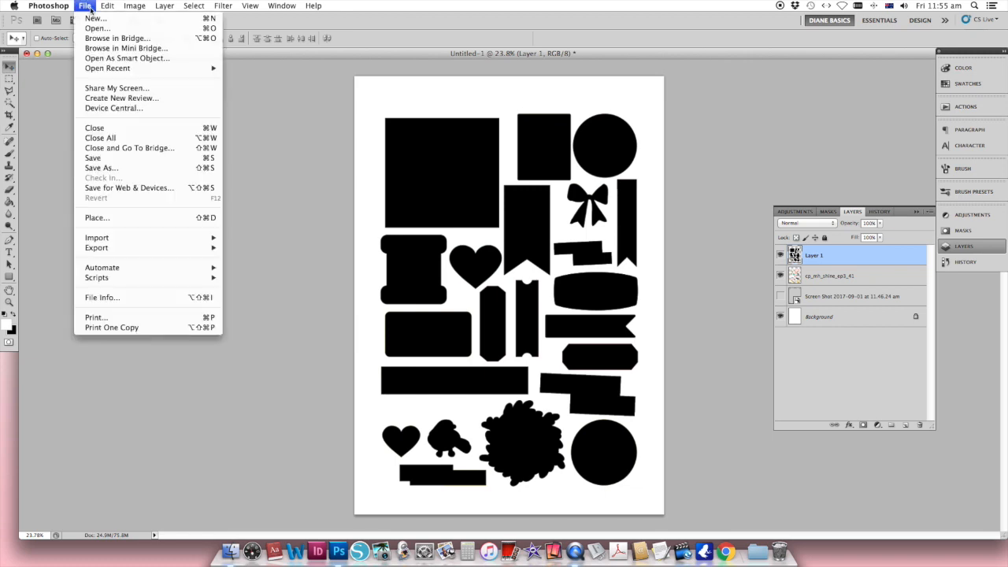
left_click(107, 169)
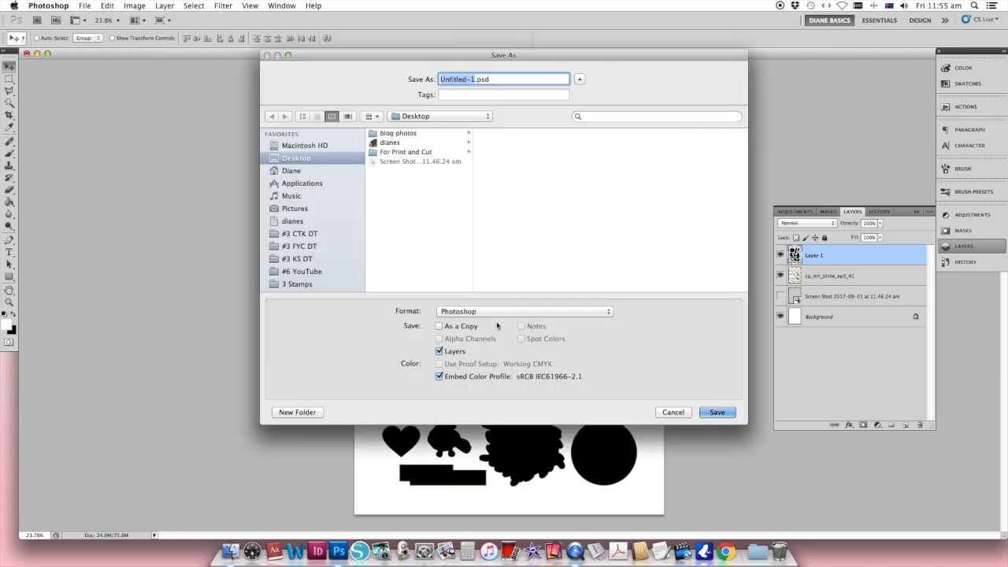
left_click(497, 312)
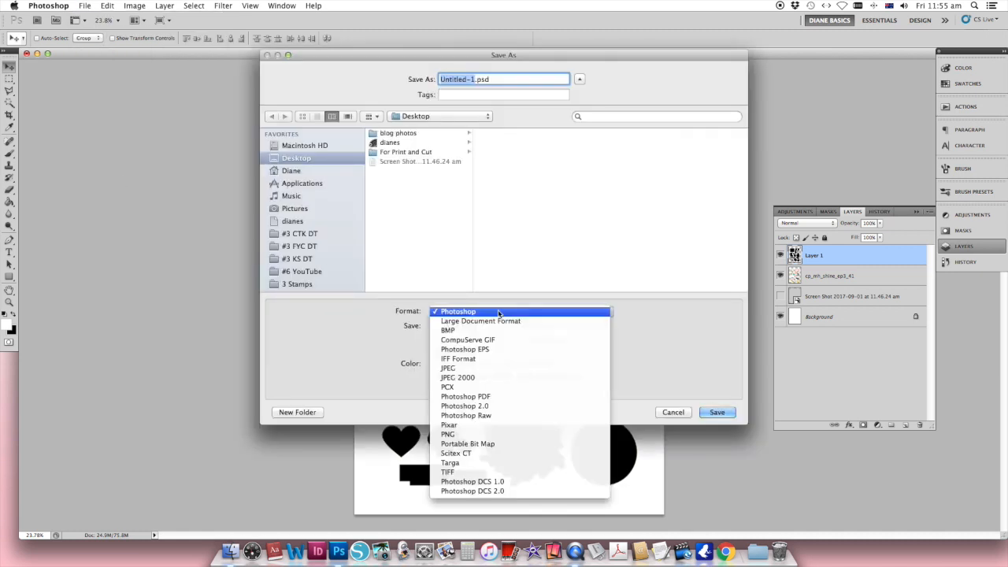
left_click(471, 368)
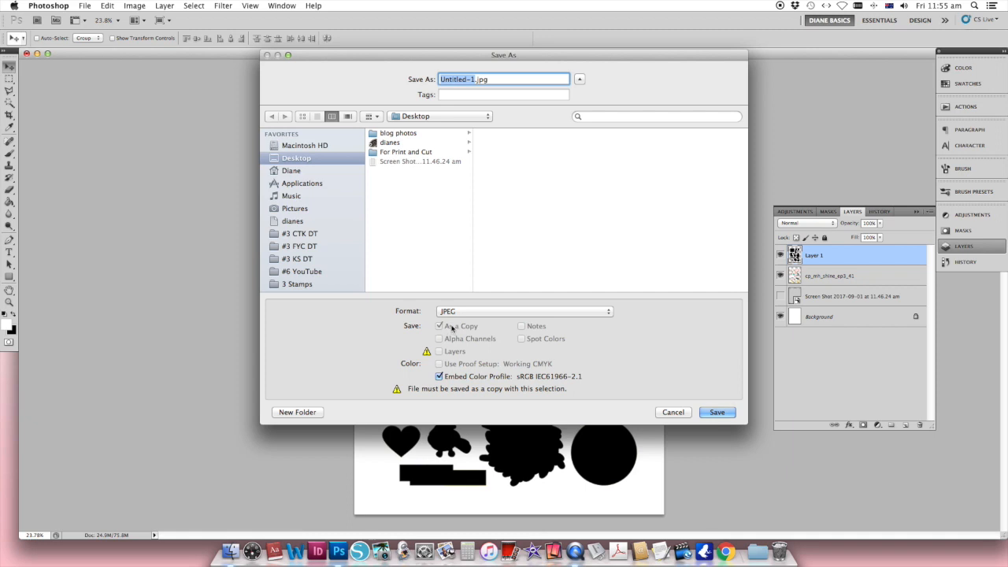
type("cut")
left_click(717, 413)
left_click(573, 200)
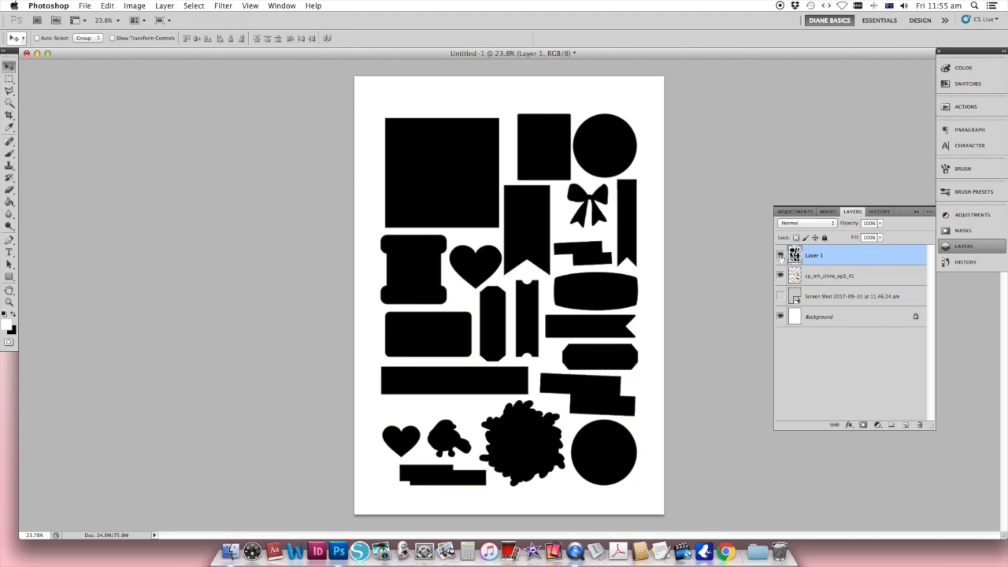
Hide the black silhouette layer and save the embellishment page to the Desktop as a JPEG named print.
left_click(780, 255)
left_click(84, 6)
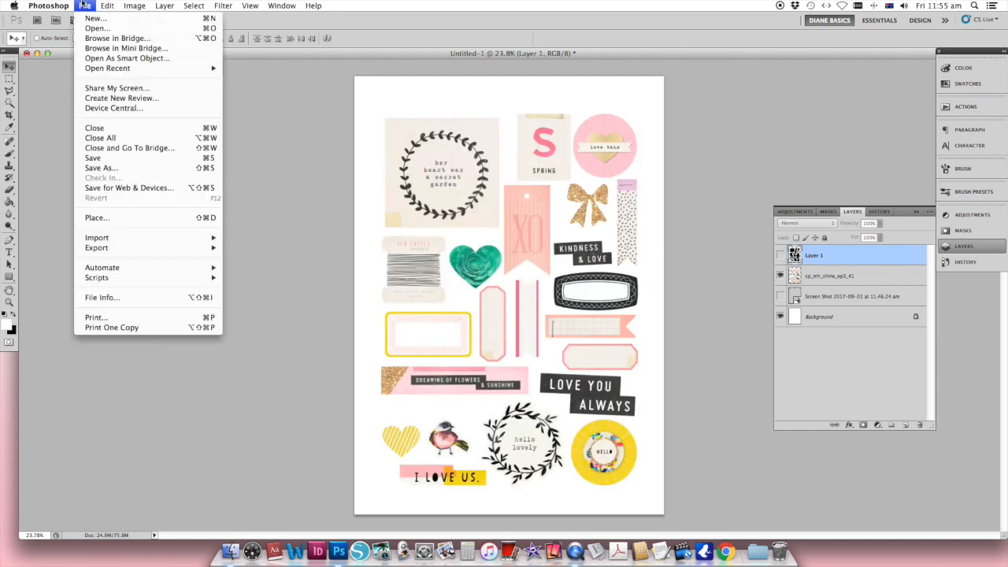
left_click(92, 162)
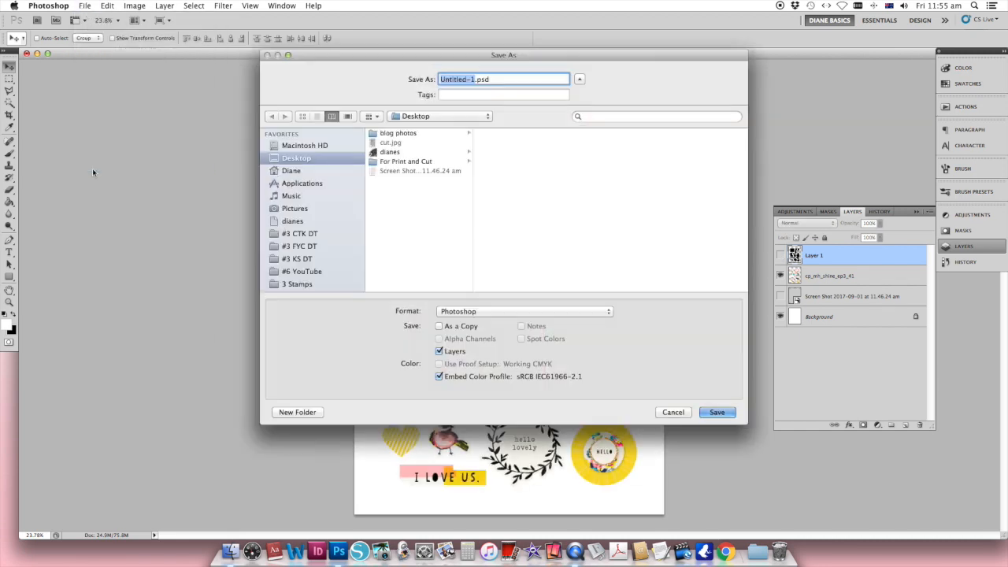
type("print")
left_click(464, 312)
left_click(464, 372)
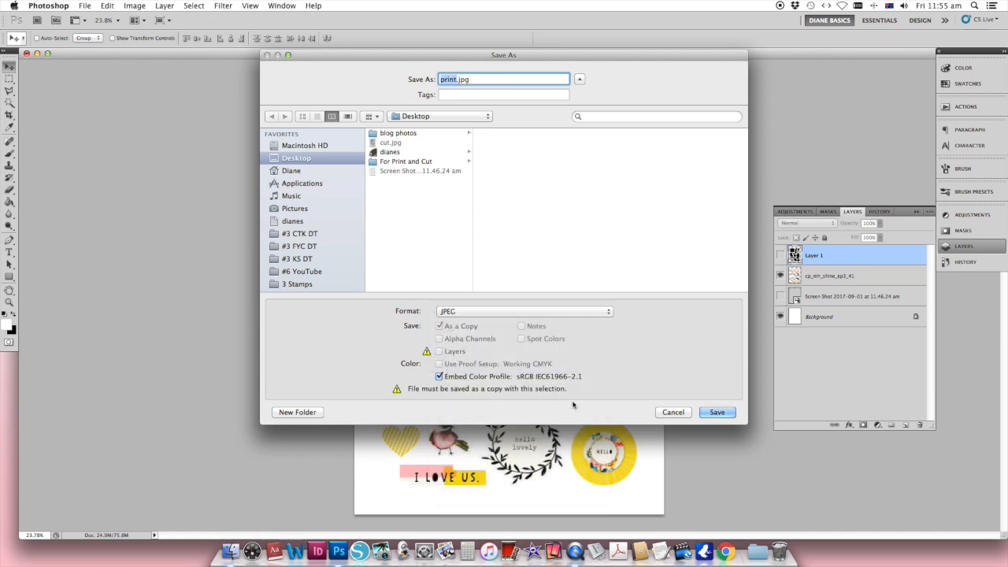
left_click(712, 411)
left_click(566, 197)
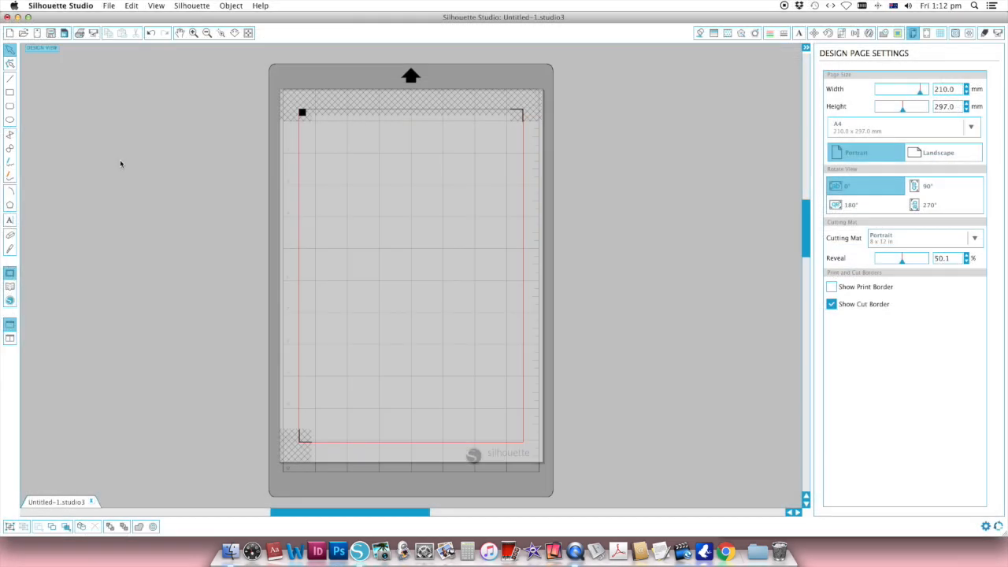
Place print.jpg from the Desktop onto the A4 page in Silhouette Studio.
left_click(230, 551)
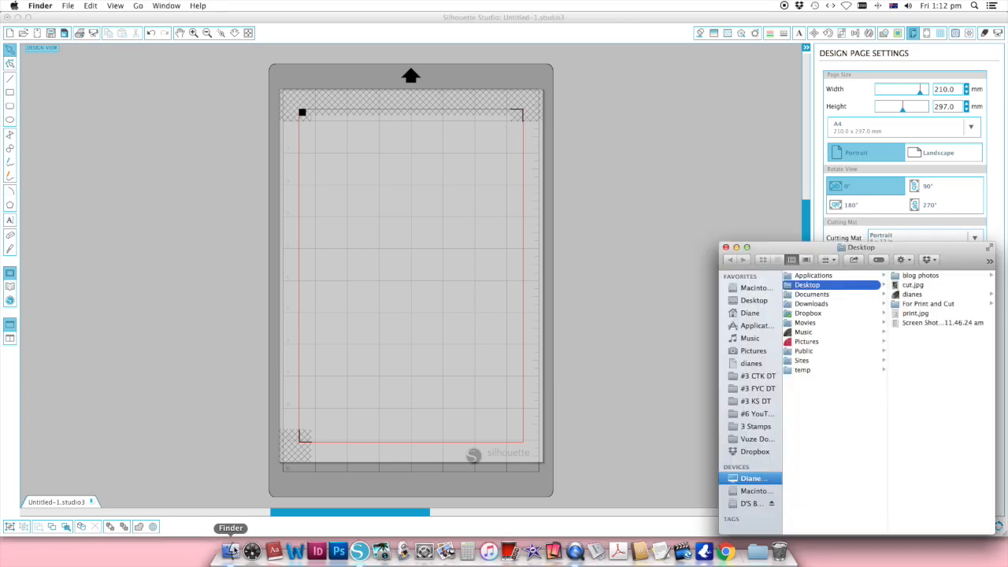
left_click_drag(913, 315, 559, 226)
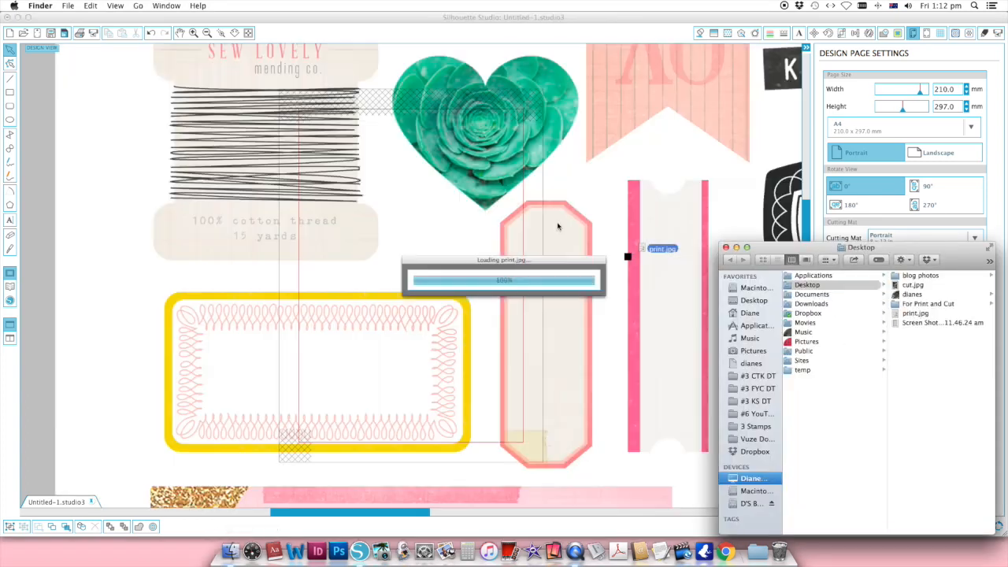
left_click(616, 218)
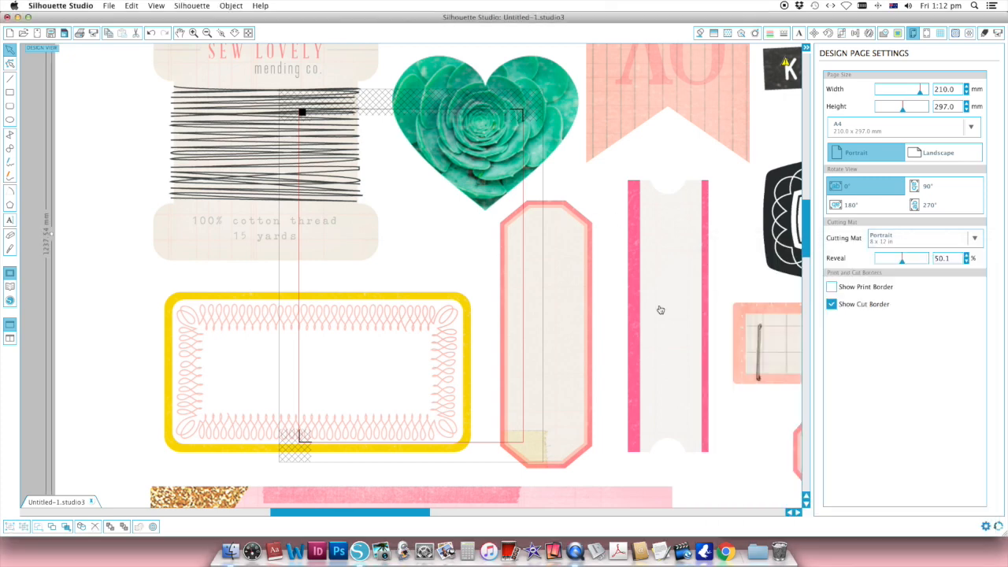
Scale the placed print image to 210 mm wide with its aspect ratio locked.
left_click(814, 33)
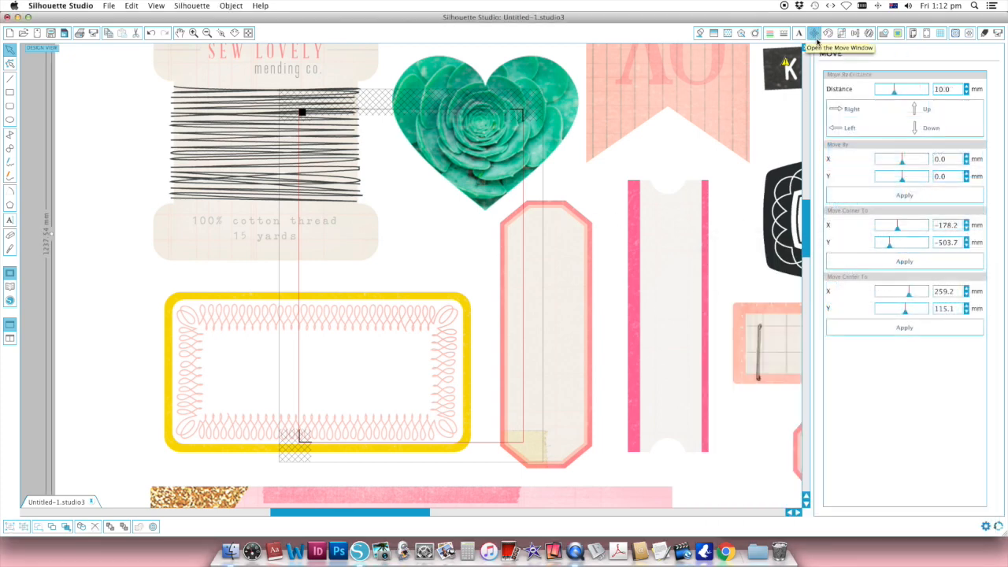
left_click(841, 33)
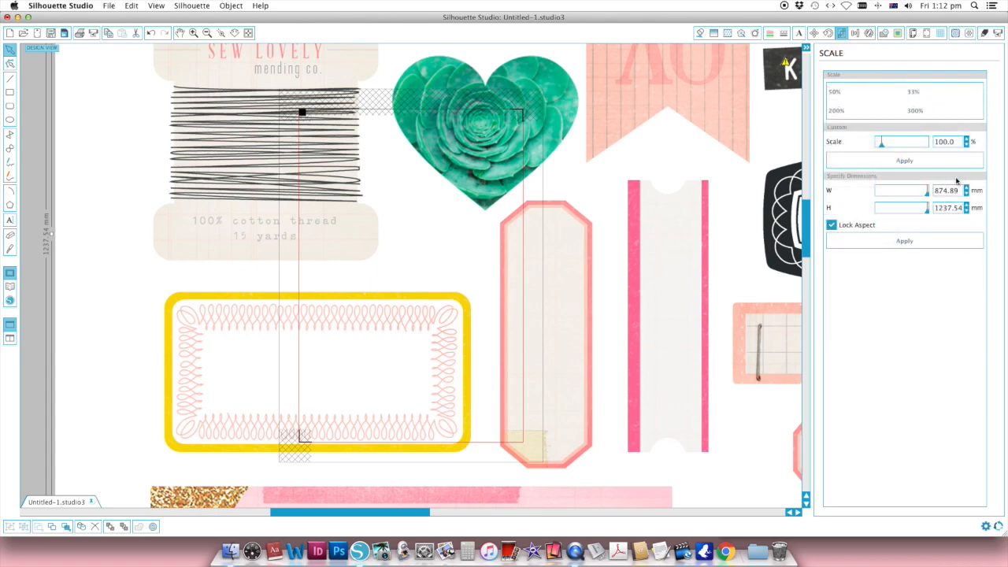
double_click(938, 190)
type("210")
key("Return")
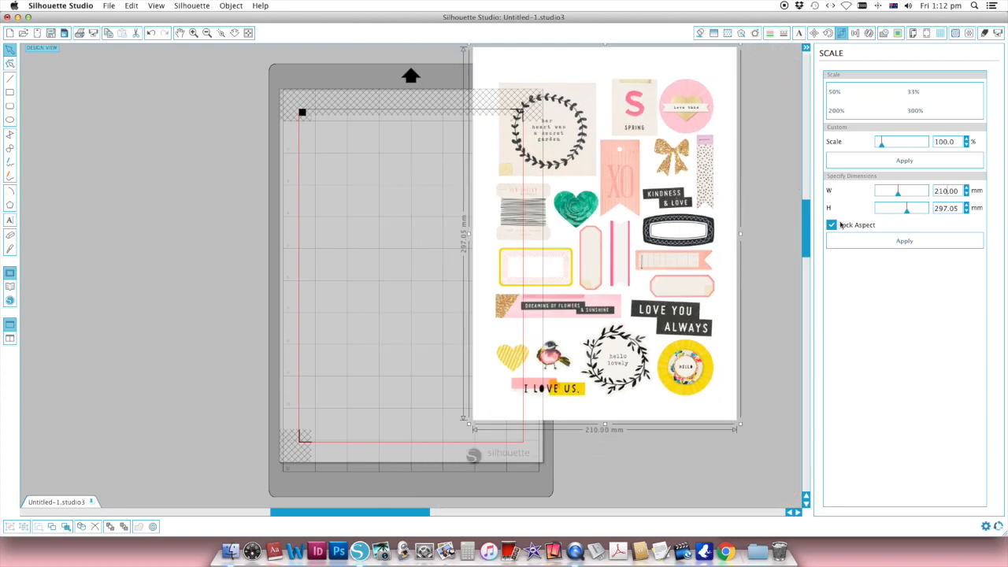
left_click(776, 220)
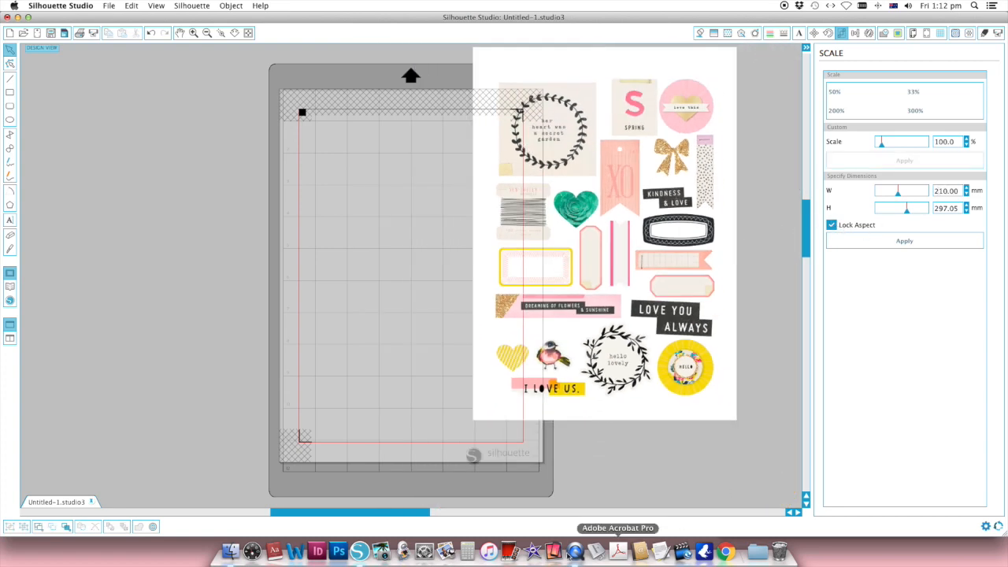
Place cut.jpg from the Desktop into the Silhouette Studio design.
left_click(229, 552)
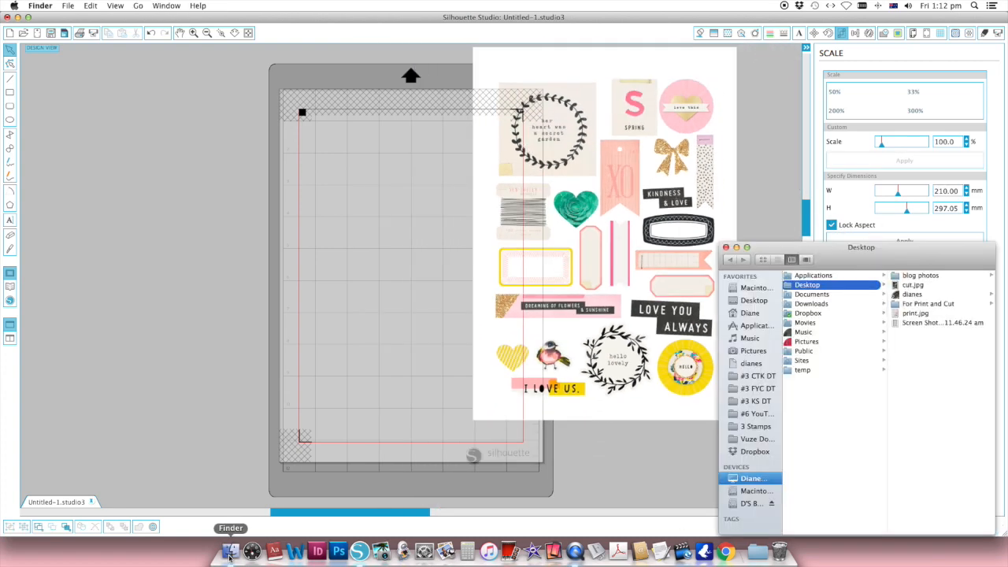
left_click(894, 285)
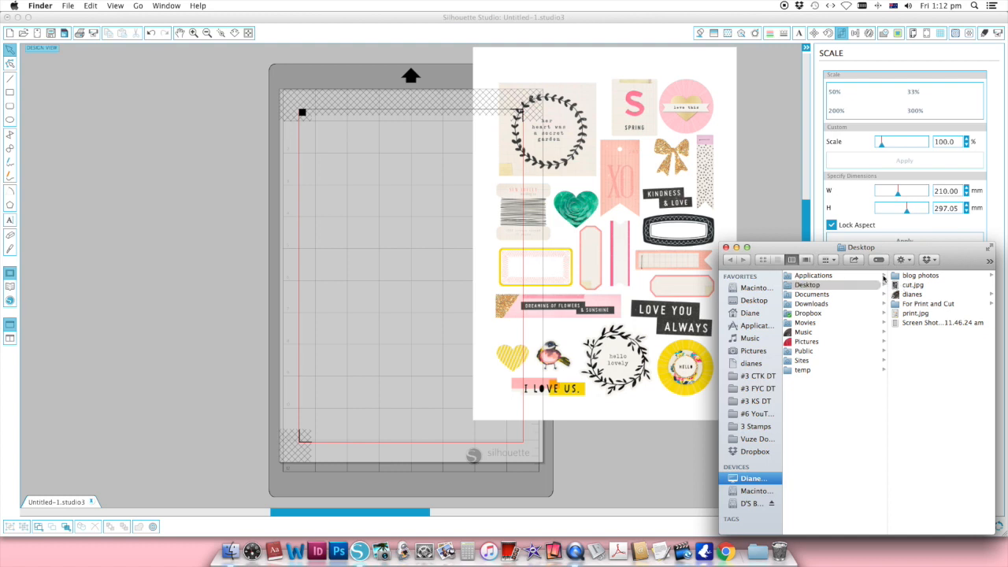
left_click_drag(895, 285, 774, 206)
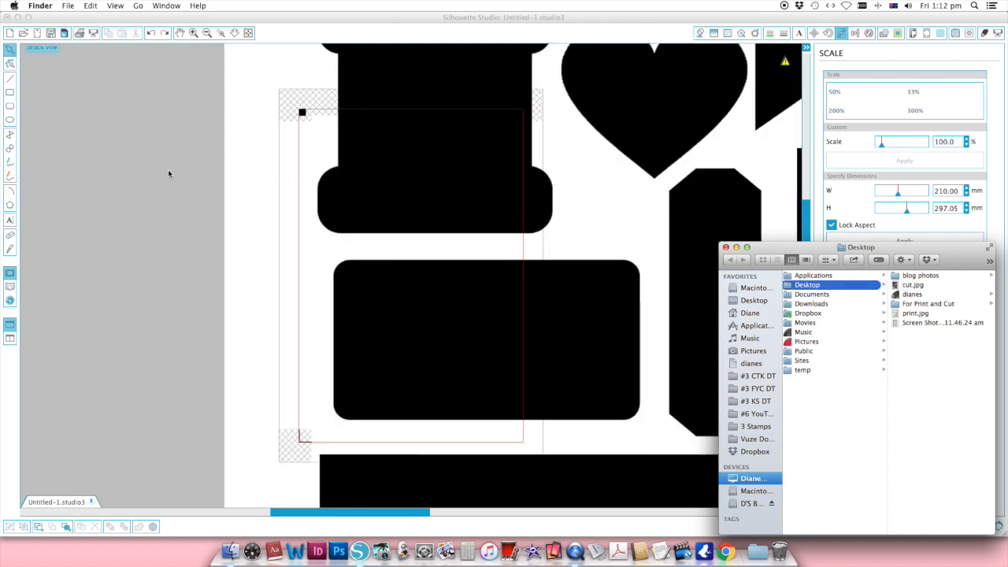
Scale the black silhouette image to 210 mm wide with its aspect ratio locked.
left_click(318, 181)
left_click(404, 187)
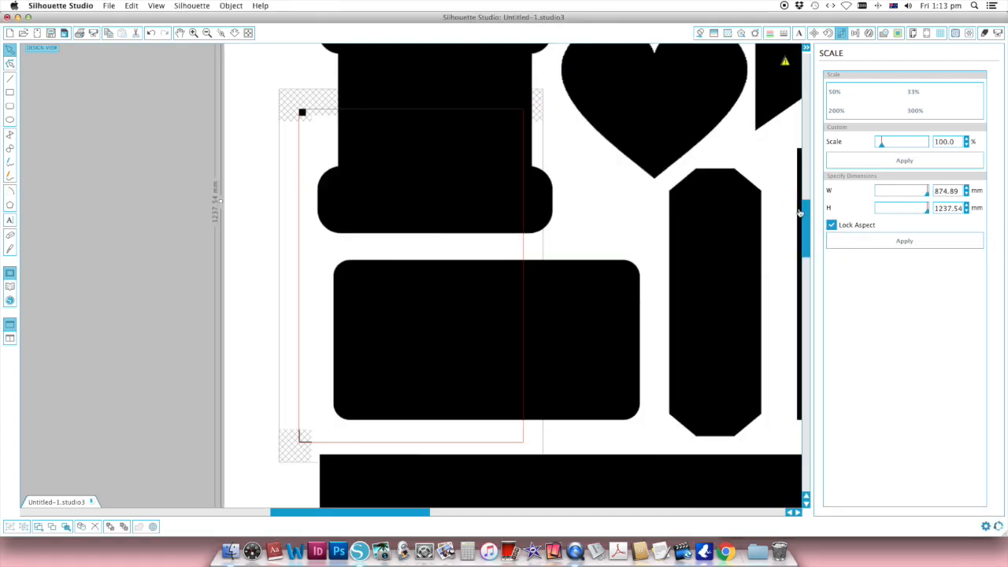
double_click(936, 190)
type("210")
key("Return")
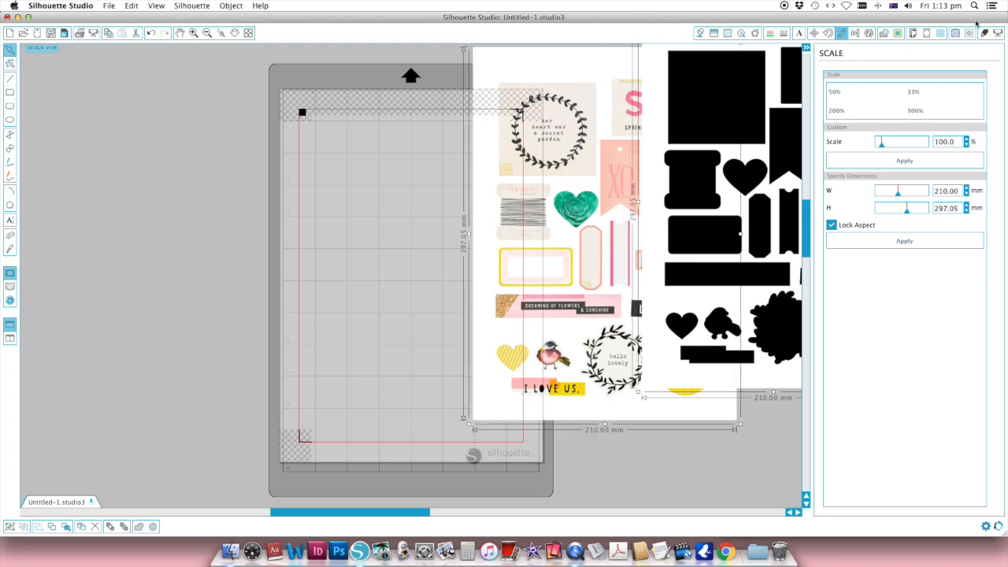
Align the print and silhouette images by their left and bottom edges, and move them together onto the A4 page.
left_click(854, 33)
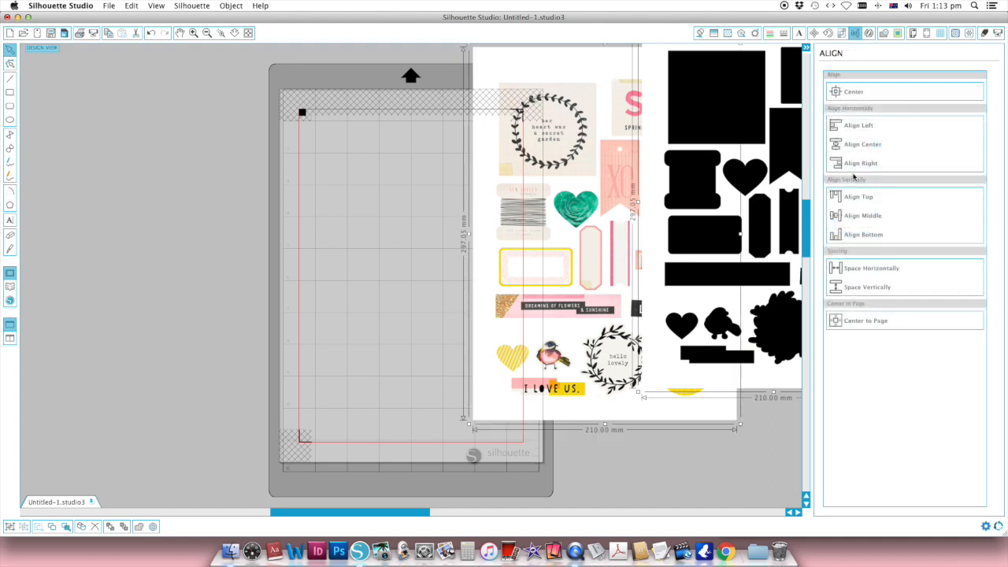
left_click(855, 126)
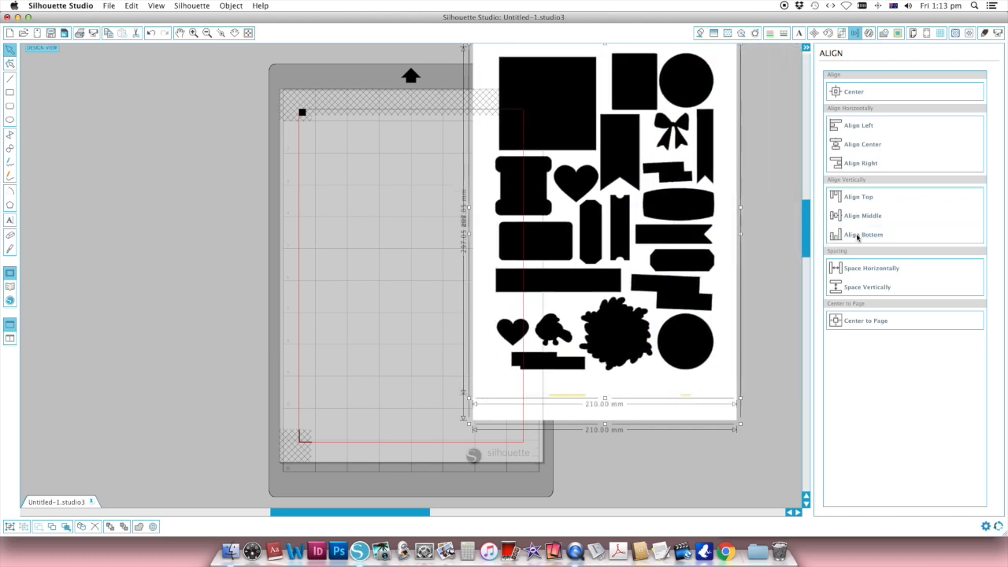
left_click_drag(657, 122, 464, 167)
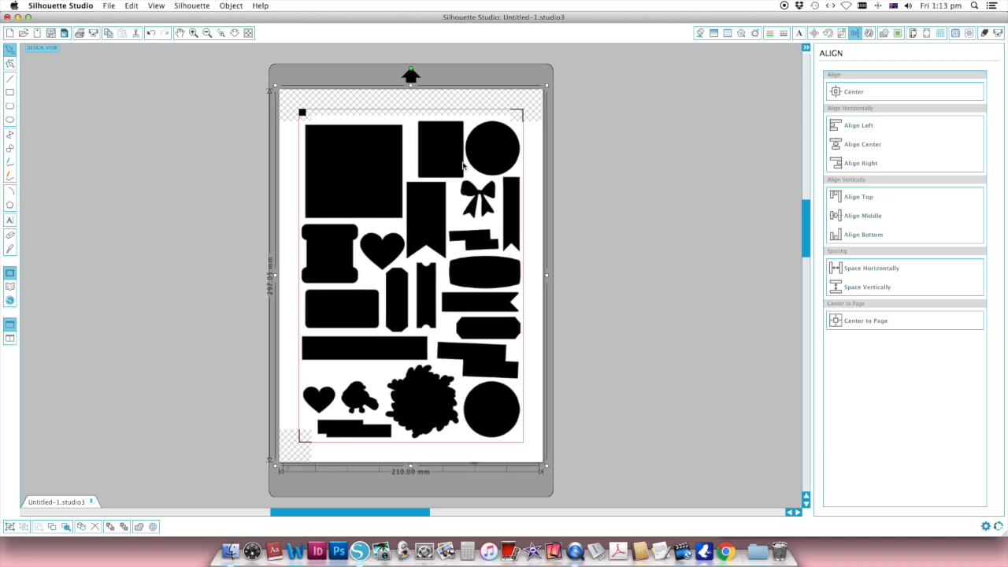
left_click(652, 159)
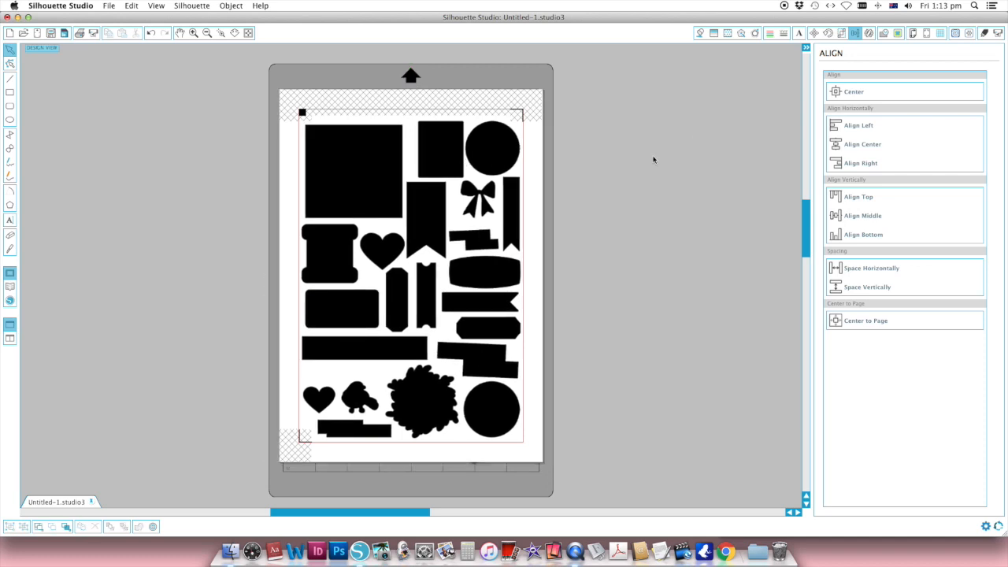
Trace all the black silhouettes with the high pass filter off, and remove the black image to leave the cut lines over the print.
left_click(899, 34)
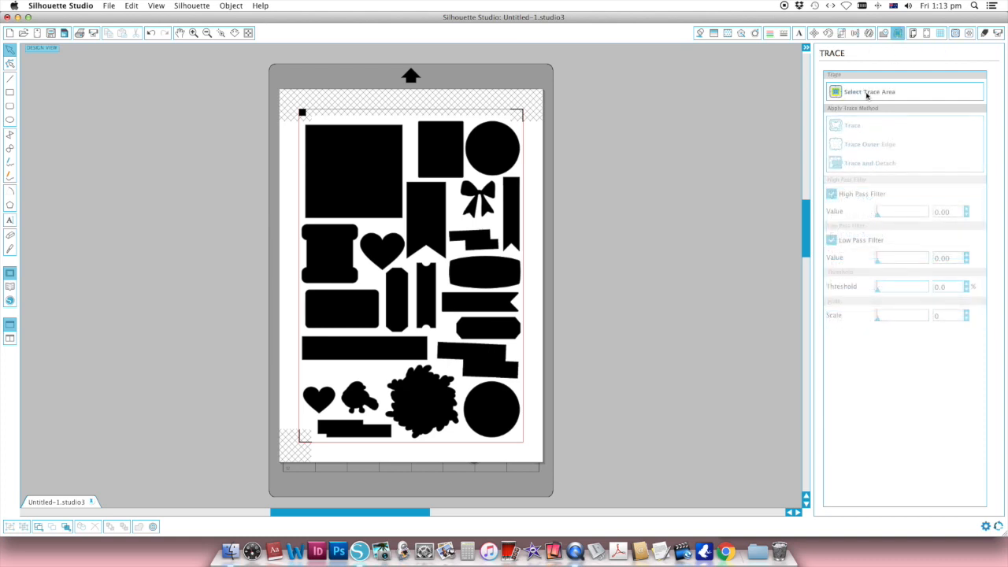
left_click(867, 92)
mouse_move(269, 118)
left_mouse_down()
mouse_move(569, 387)
mouse_move(592, 452)
left_mouse_up()
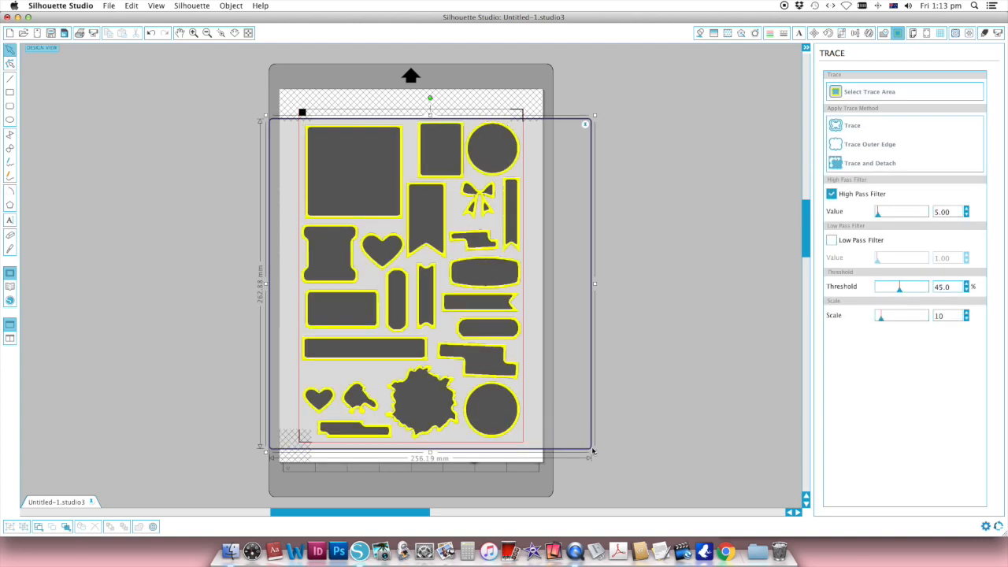
left_click(856, 196)
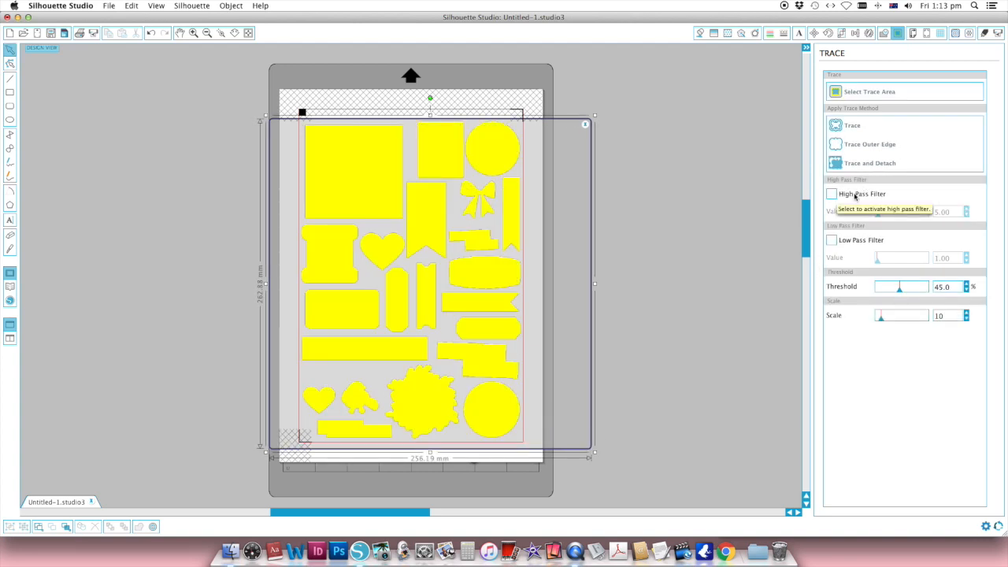
left_click(849, 128)
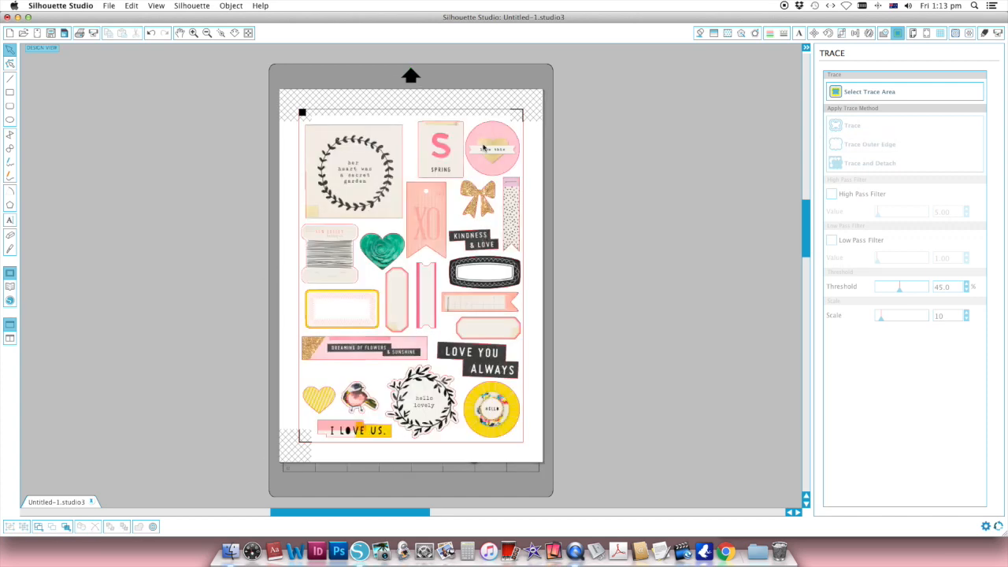
Print one copy of the page on the Canon MG3500 WIFI using matte photo paper at standard quality.
left_click(78, 33)
left_click(504, 116)
left_click(473, 160)
left_click(552, 138)
left_click(630, 192)
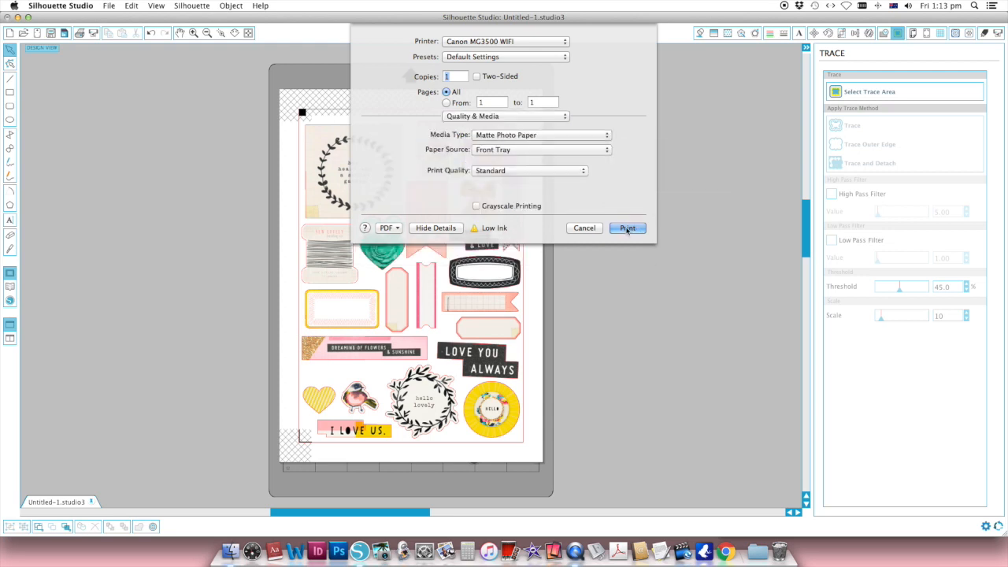
left_click(627, 228)
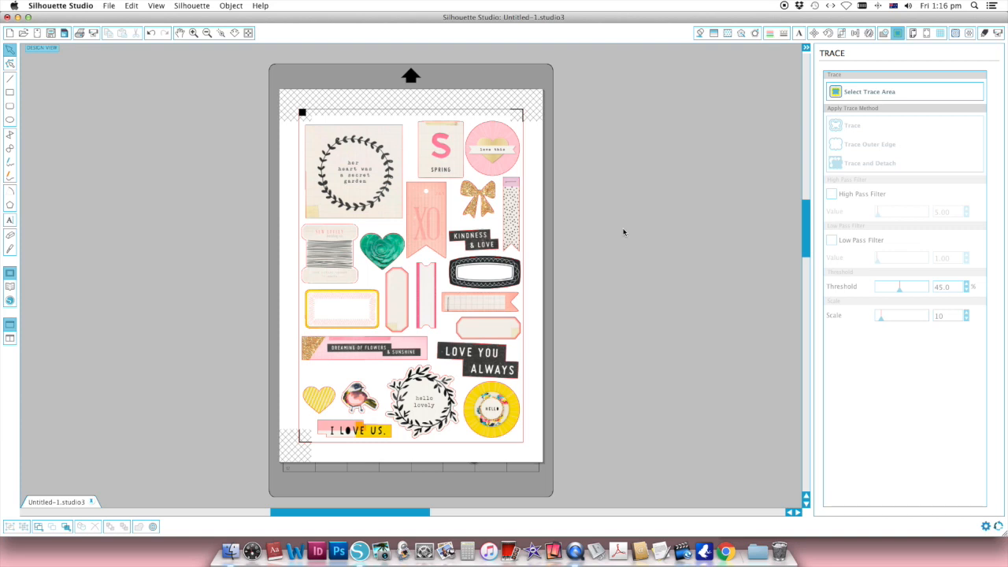
Choose White Card as the cutting material and send the page to the Silhouette.
left_click(983, 33)
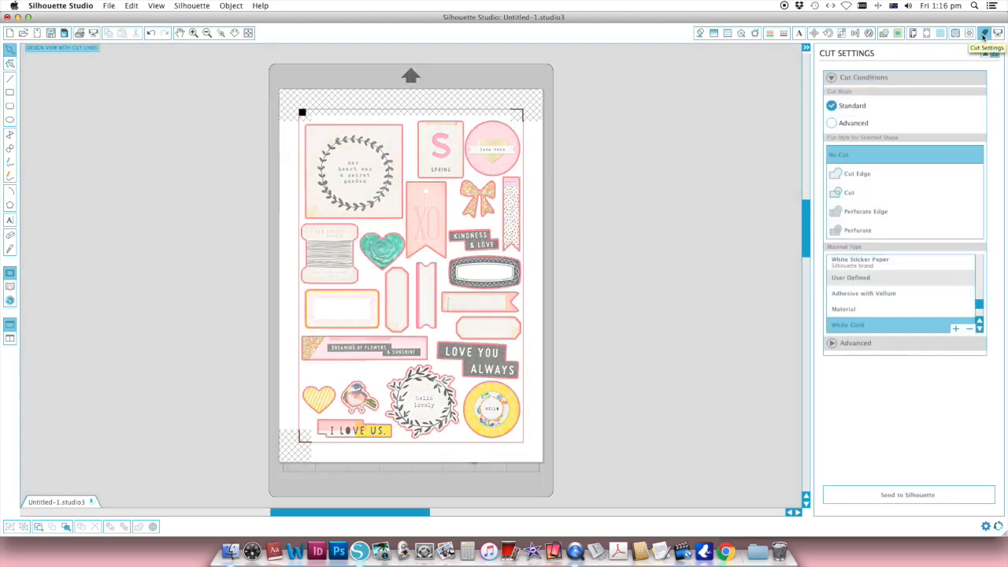
left_click(850, 327)
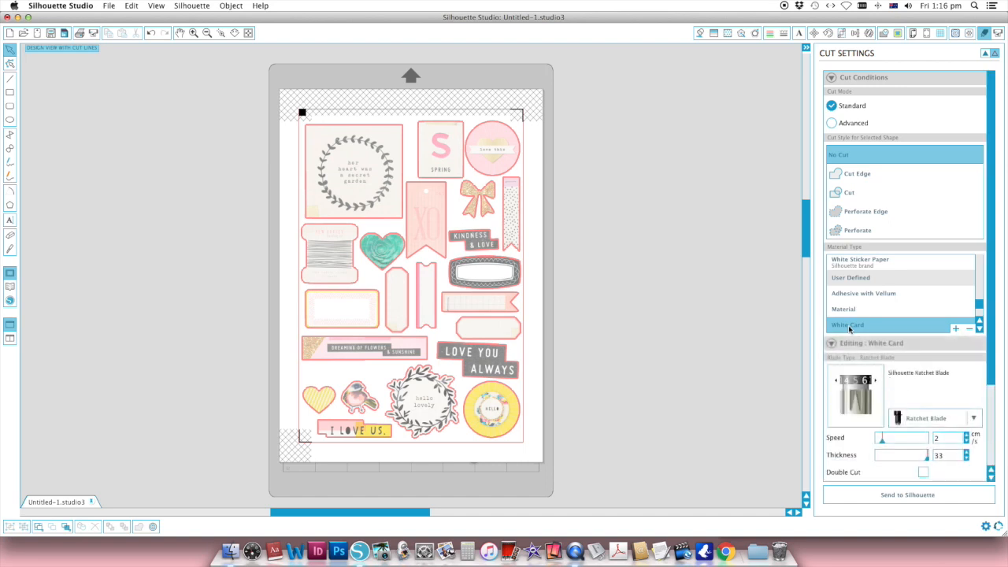
left_click(876, 496)
left_click(876, 495)
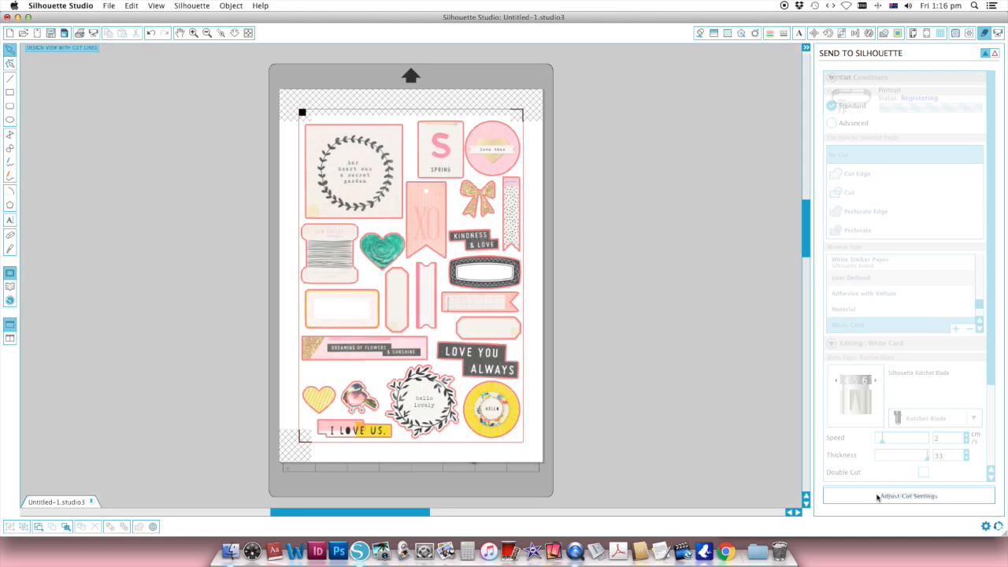